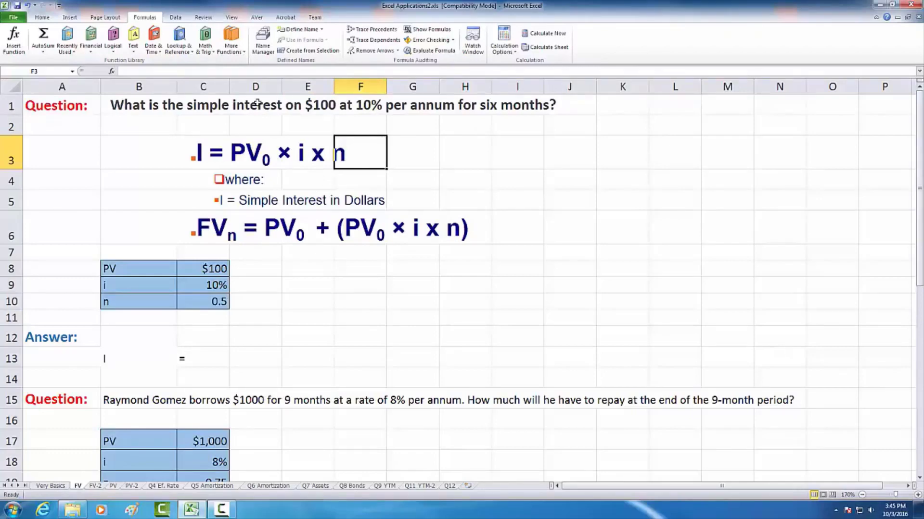
- Examine the PV, i and n values given for the first simple interest question in B8:C10
click(115, 269)
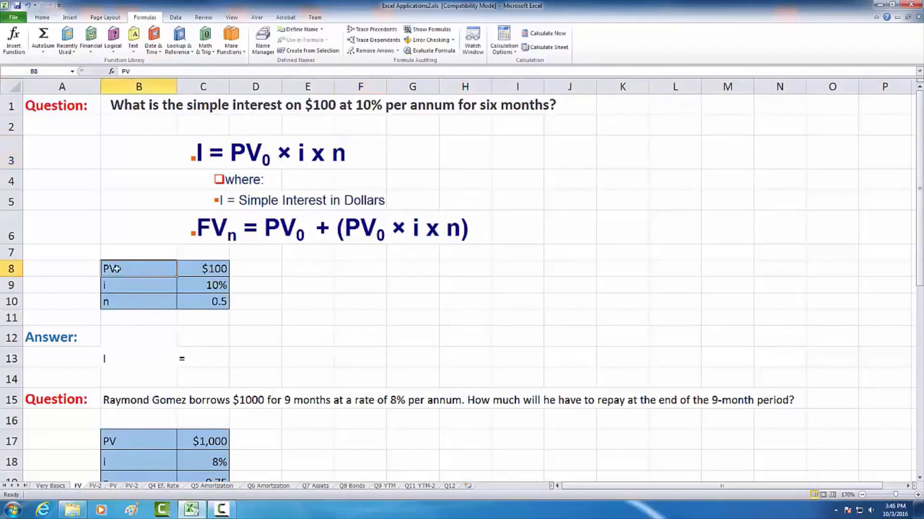
click(198, 269)
drag(147, 269, 192, 301)
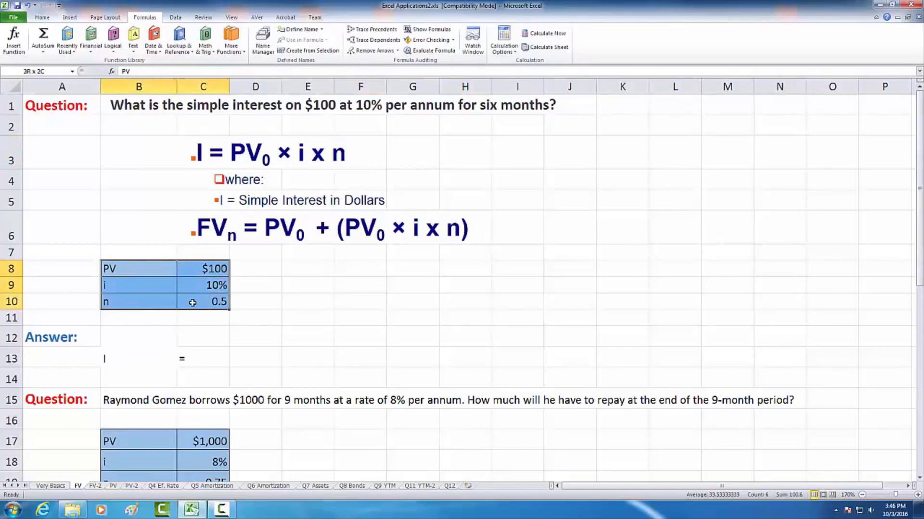
click(146, 271)
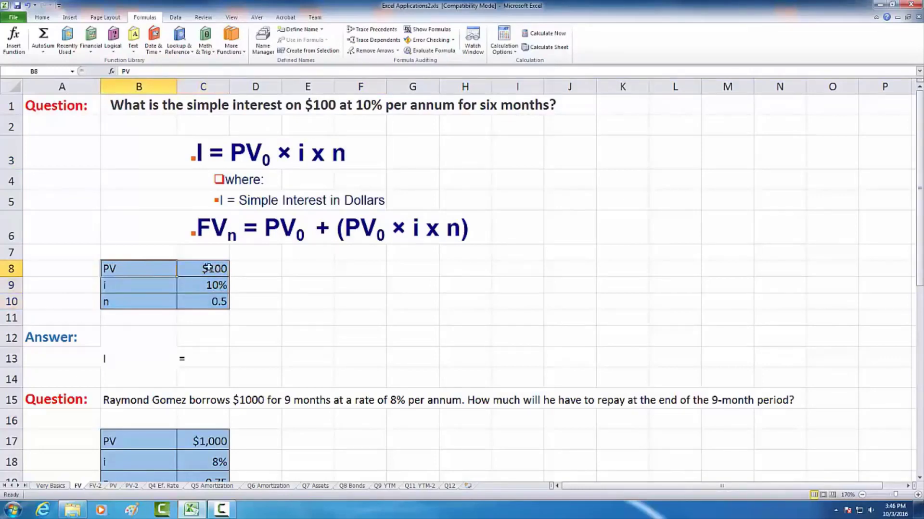
click(205, 268)
click(149, 287)
click(217, 287)
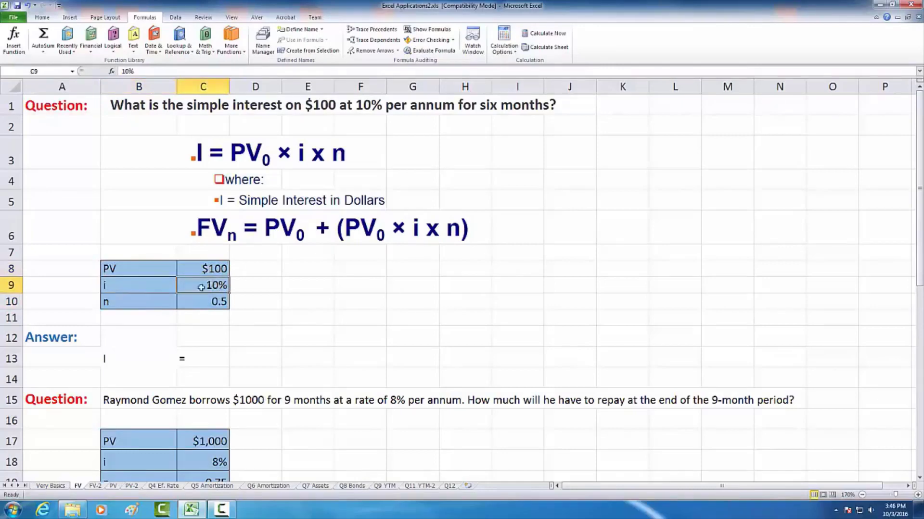
click(148, 298)
click(214, 301)
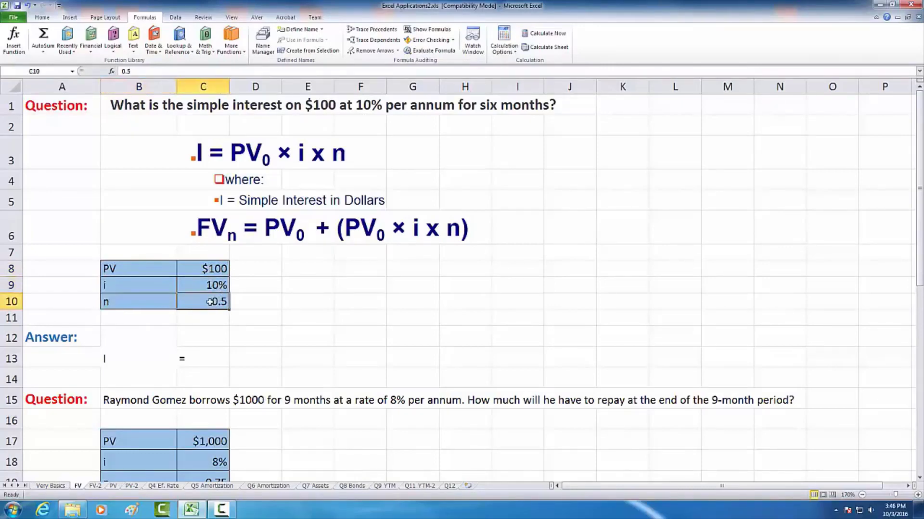
- Calculate the simple interest for the first question in D13 with the formula =C8*C9*C10
click(152, 358)
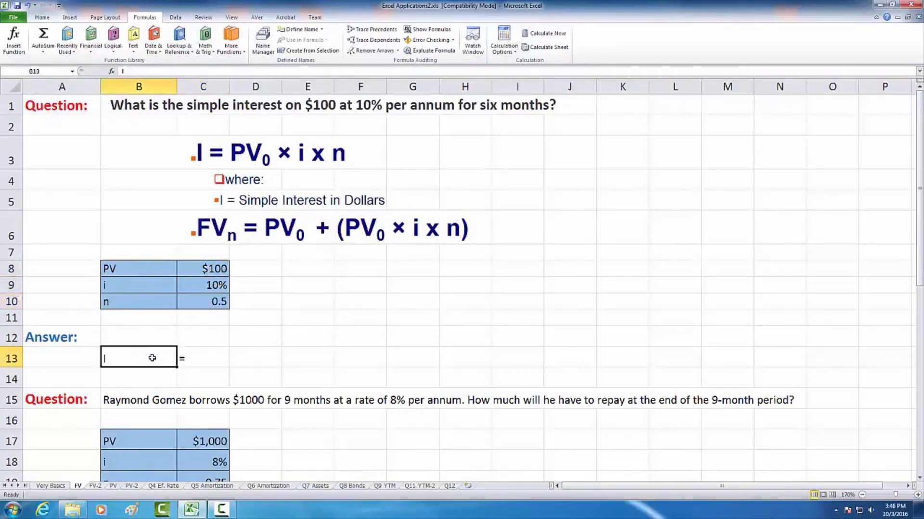
click(199, 356)
click(252, 355)
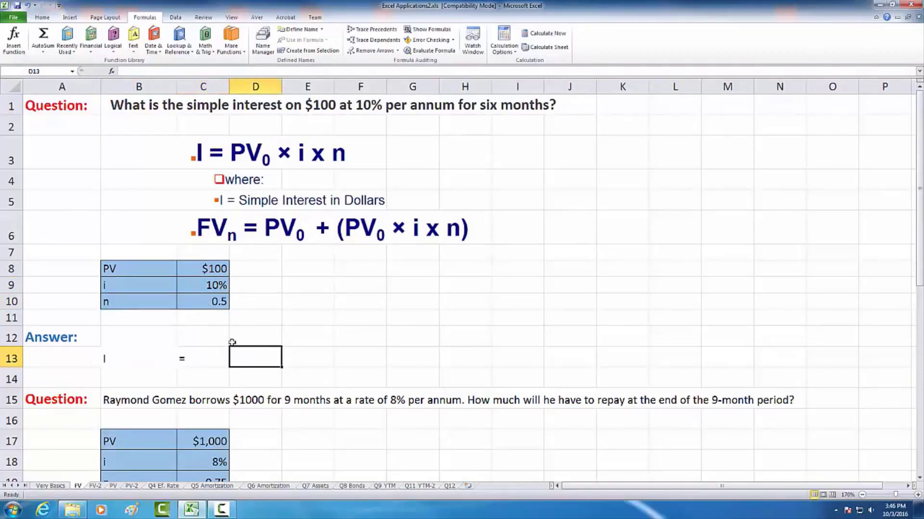
text(=)
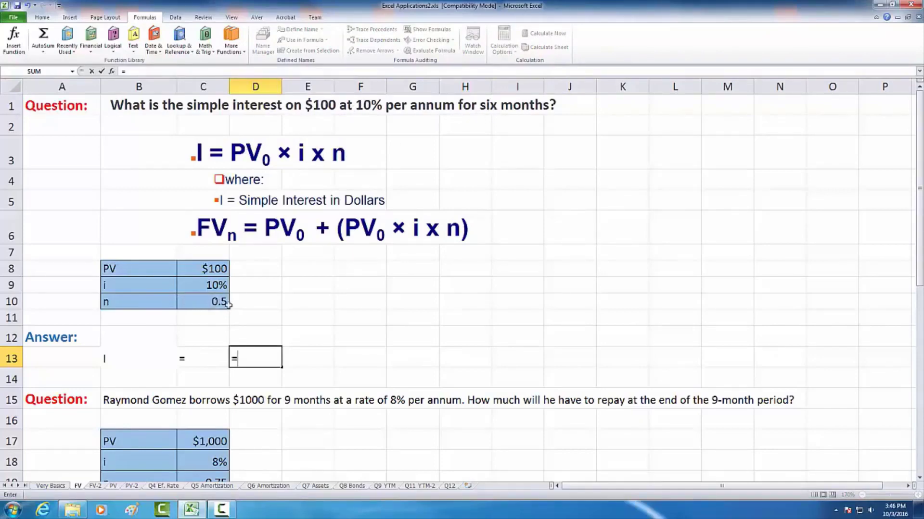
click(203, 267)
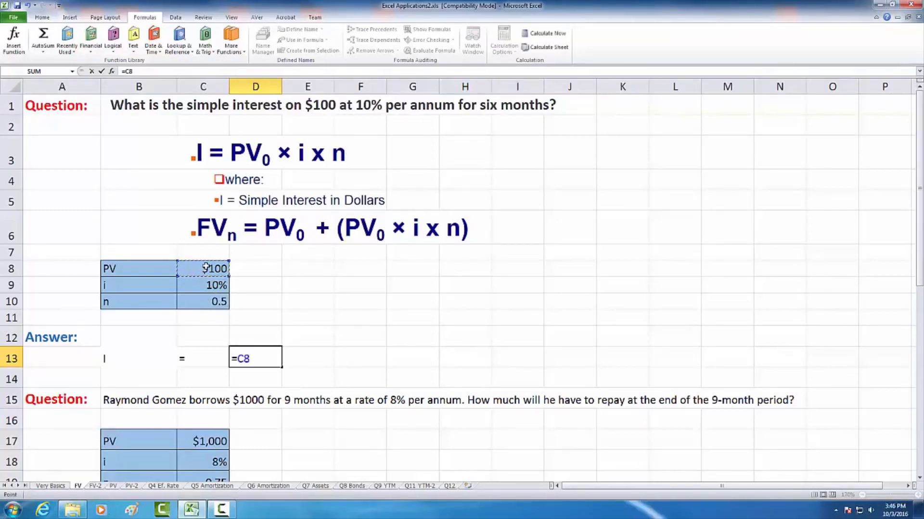
text(*)
click(208, 287)
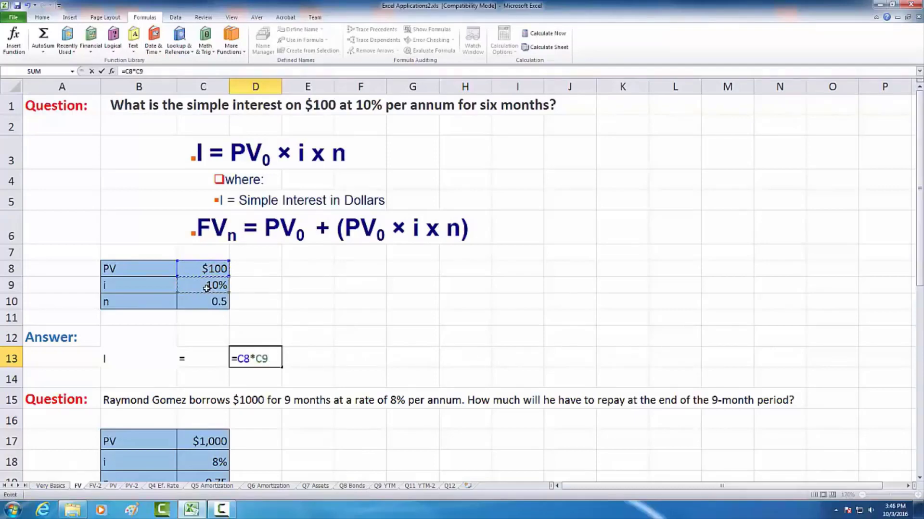
text(*)
click(218, 301)
key(Return)
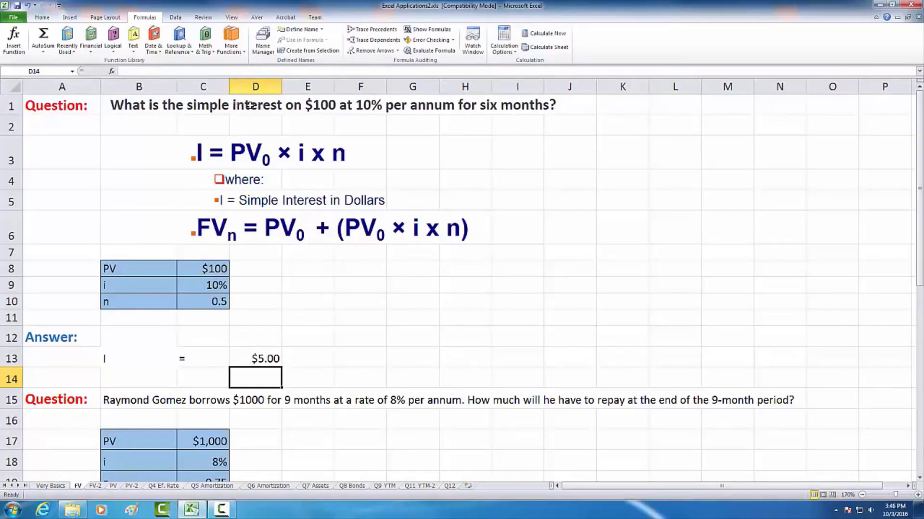
- Label C14 as FV and calculate the future value in D14 with the formula =C8+D13
click(208, 376)
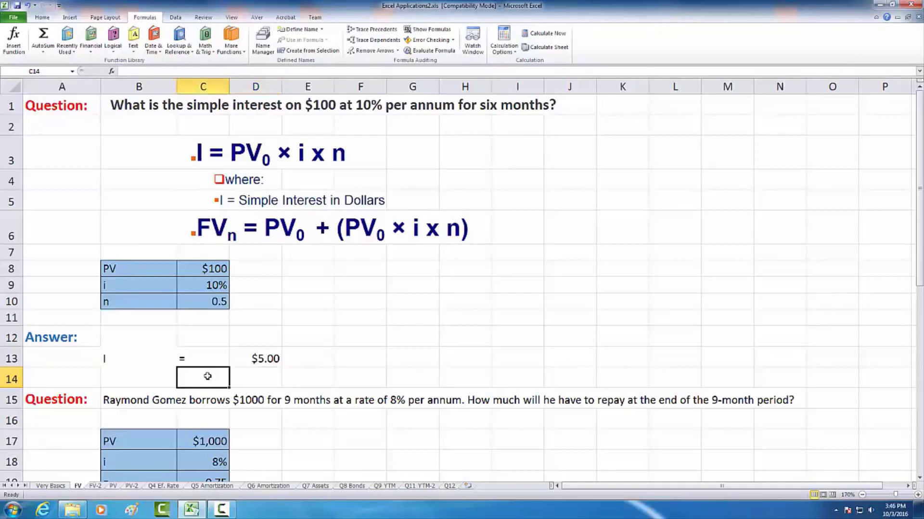
text(FV)
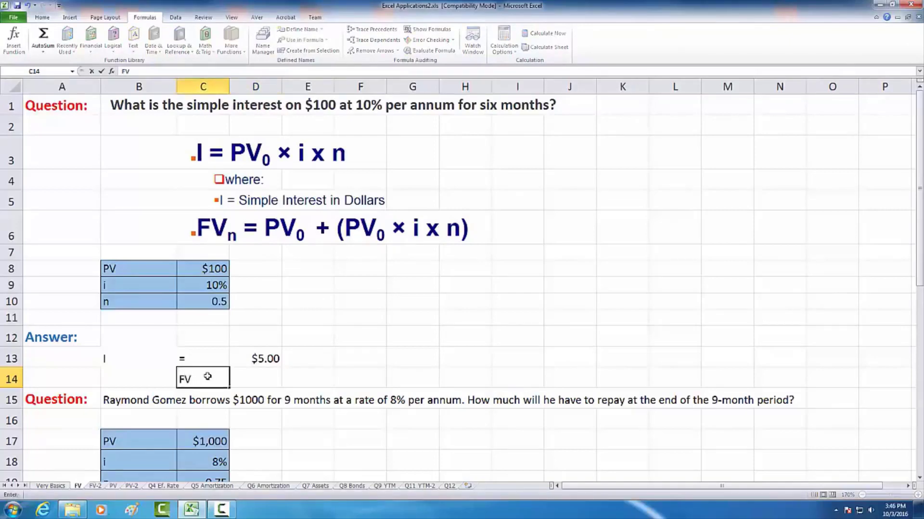
key(Tab)
text(+)
key(BackSpace)
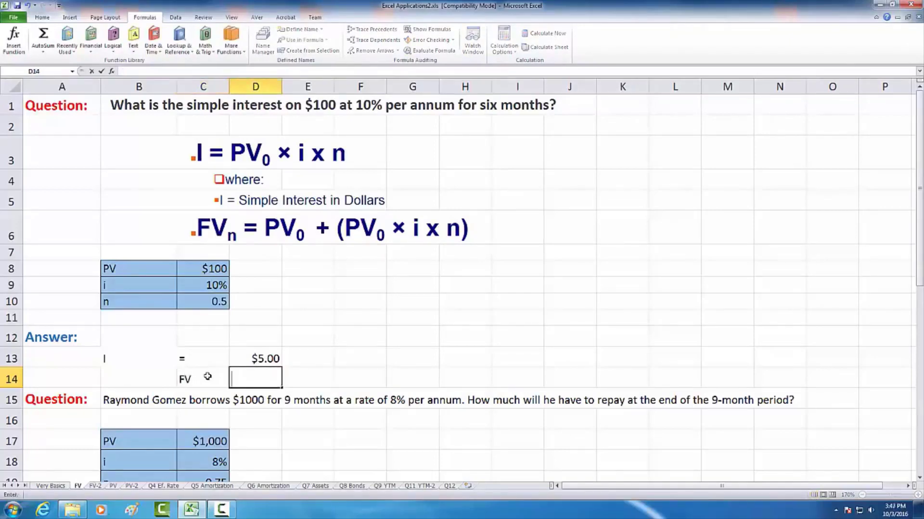
text(=)
click(200, 269)
text(+)
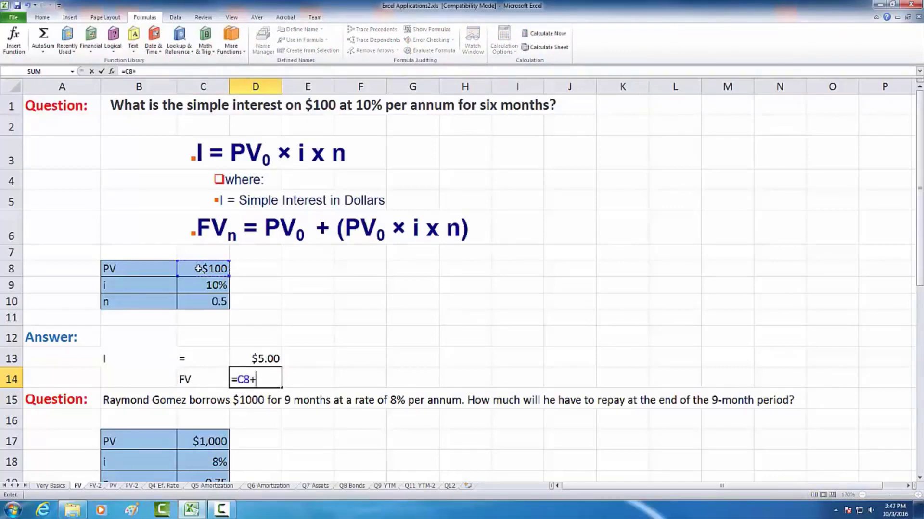
click(270, 356)
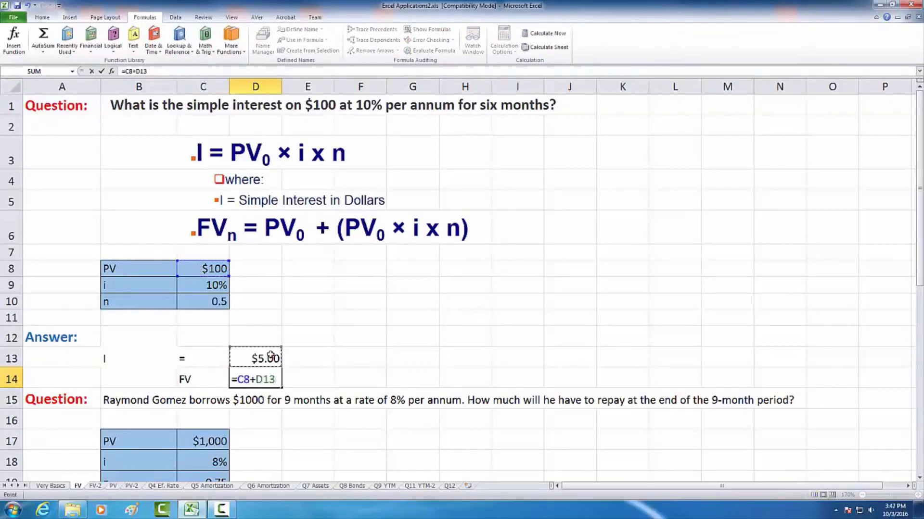
key(Return)
- Check the future value formula in D14, then clear the FV label and formula from C14:D14
double_click(265, 378)
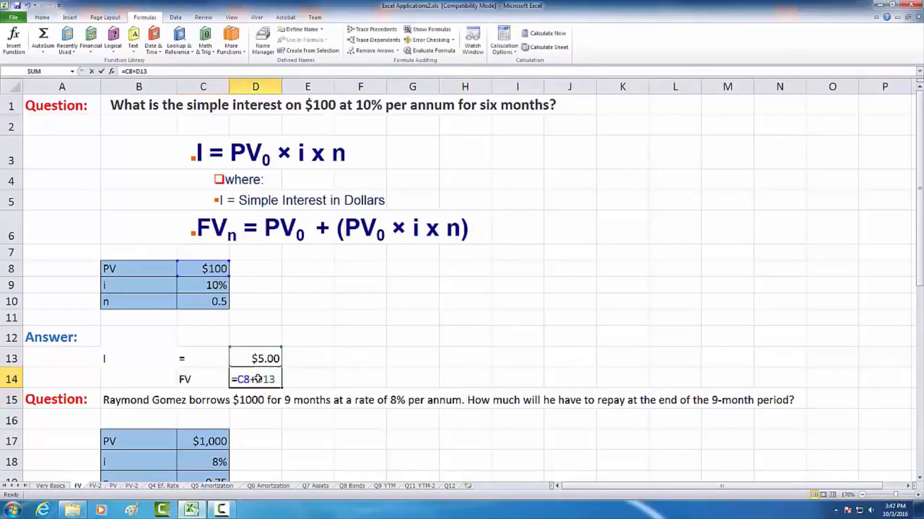
key(Escape)
shift+click(212, 381)
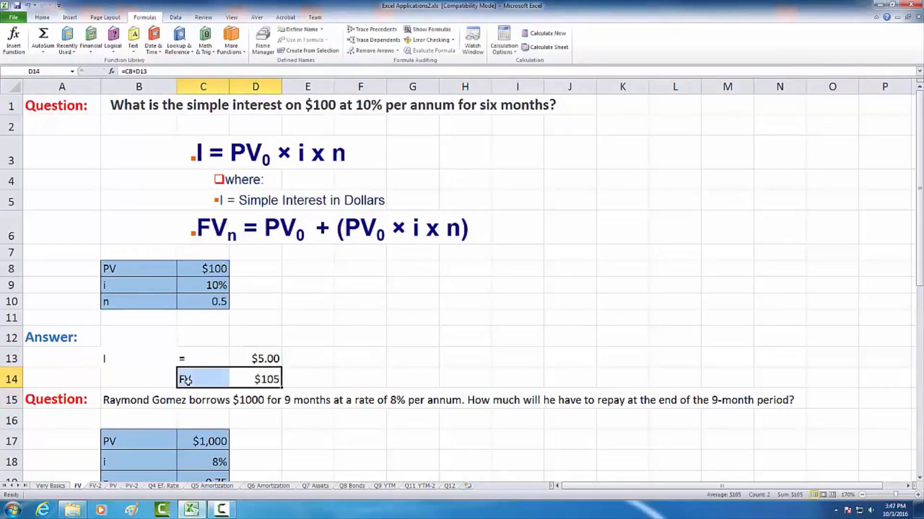
key(Delete)
- Examine the second question about the 9-month loan and its PV, i and n values in B17:C19
scroll(370, 353, down, 2)
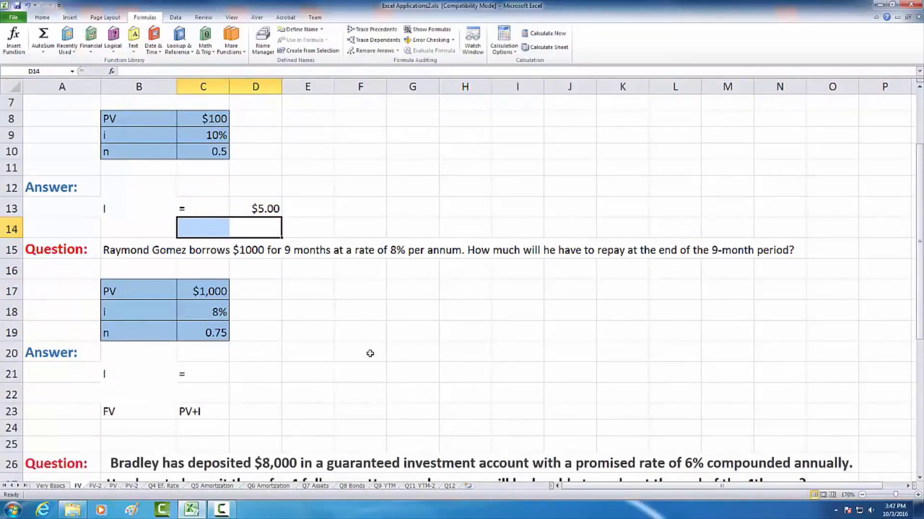
scroll(252, 318, down, 1)
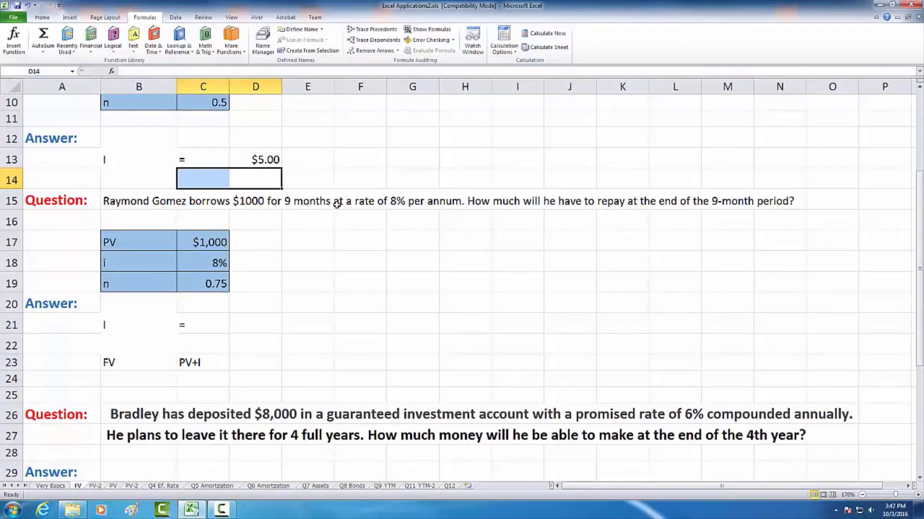
scroll(447, 228, down, 1)
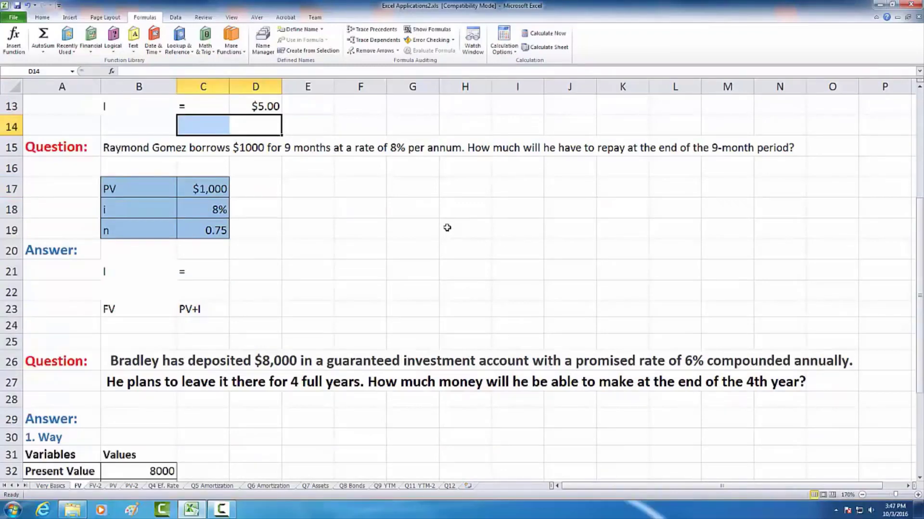
scroll(447, 223, down, 1)
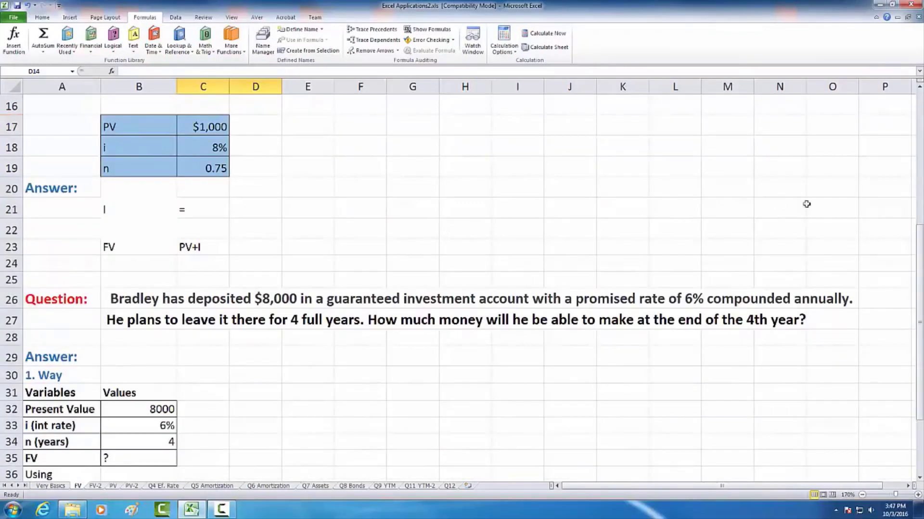
drag(919, 284, 920, 268)
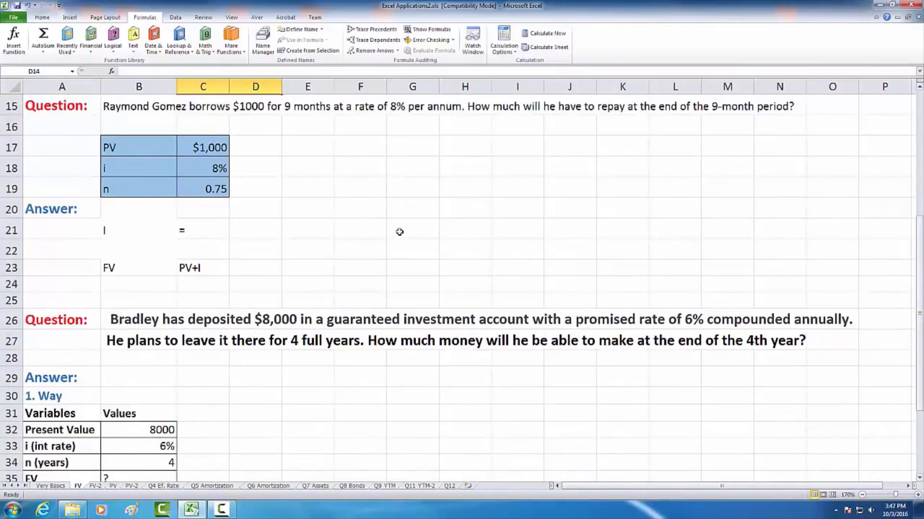
drag(115, 145, 206, 183)
click(140, 150)
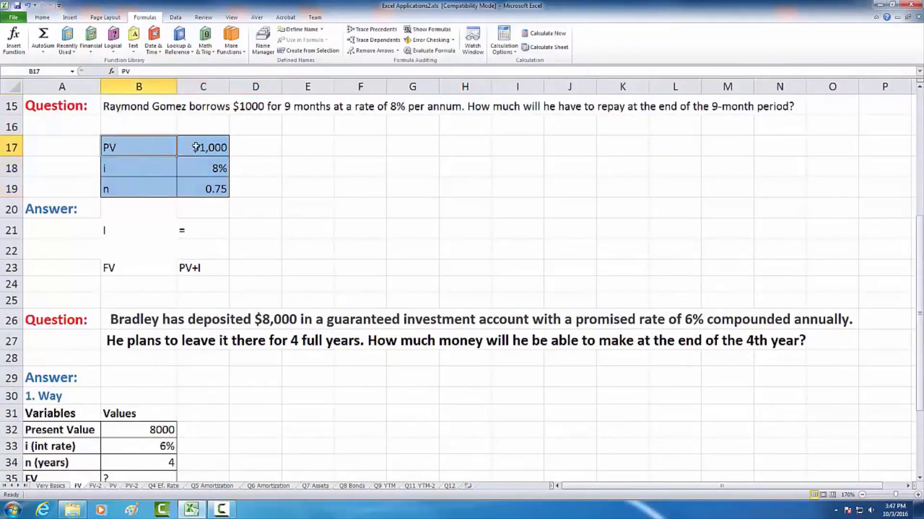
click(200, 147)
click(220, 162)
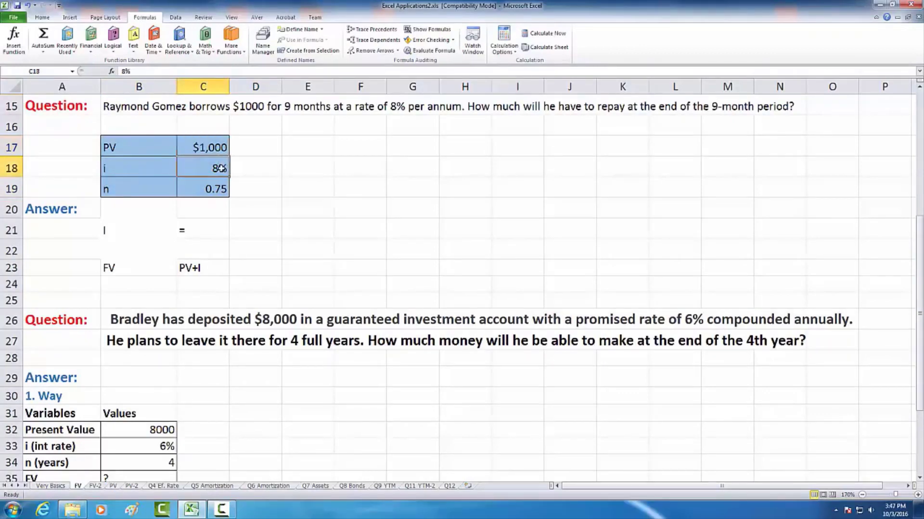
click(215, 189)
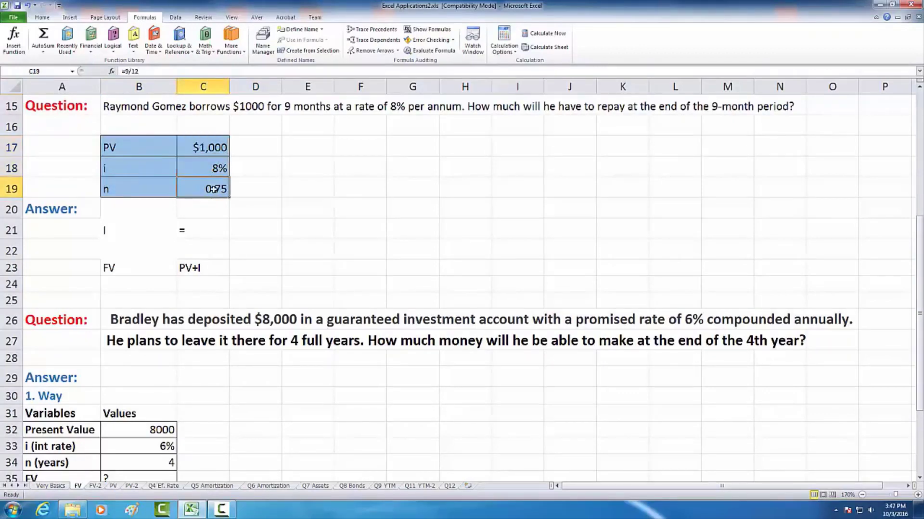
click(202, 146)
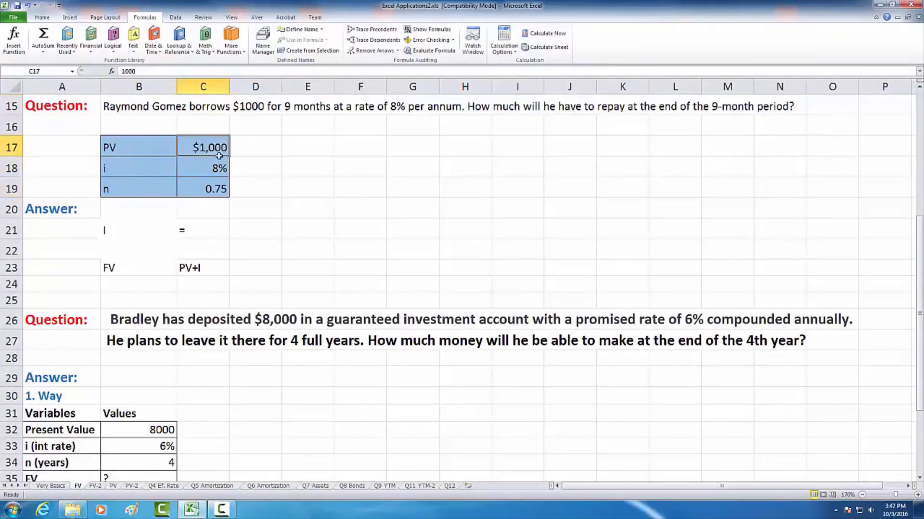
click(210, 170)
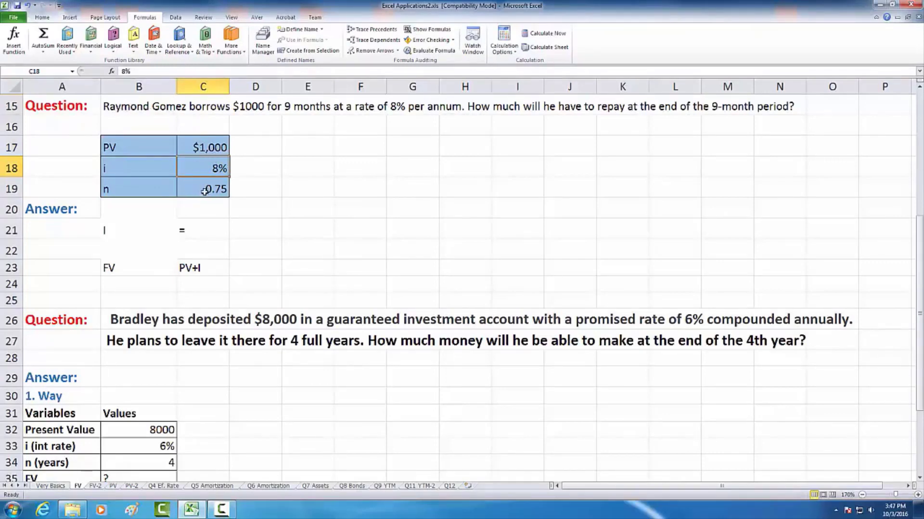
- Calculate the simple interest for the 9-month loan in D21 with the formula =C17*C18*C19
click(152, 229)
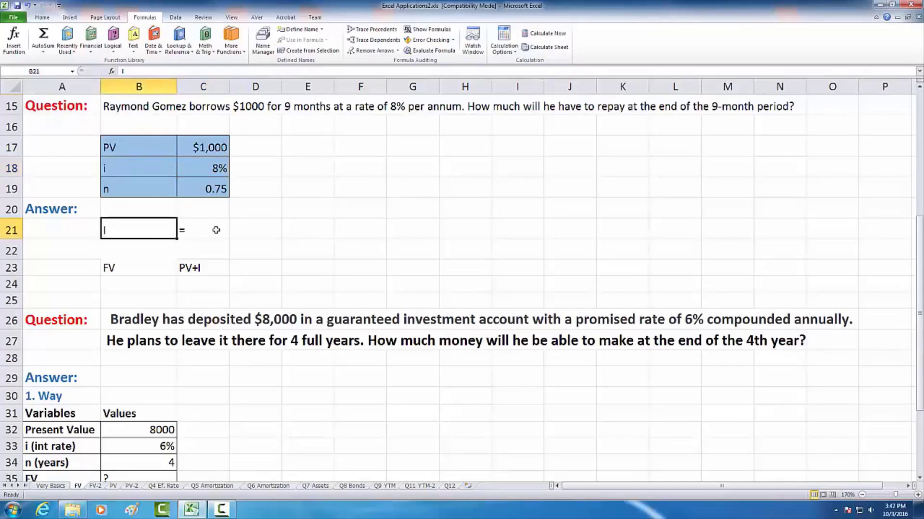
text(I)
click(254, 230)
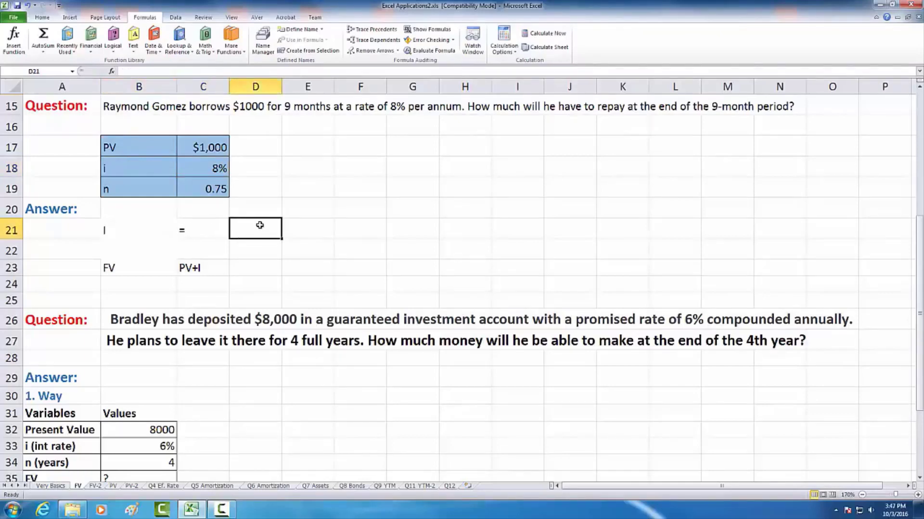
text(=)
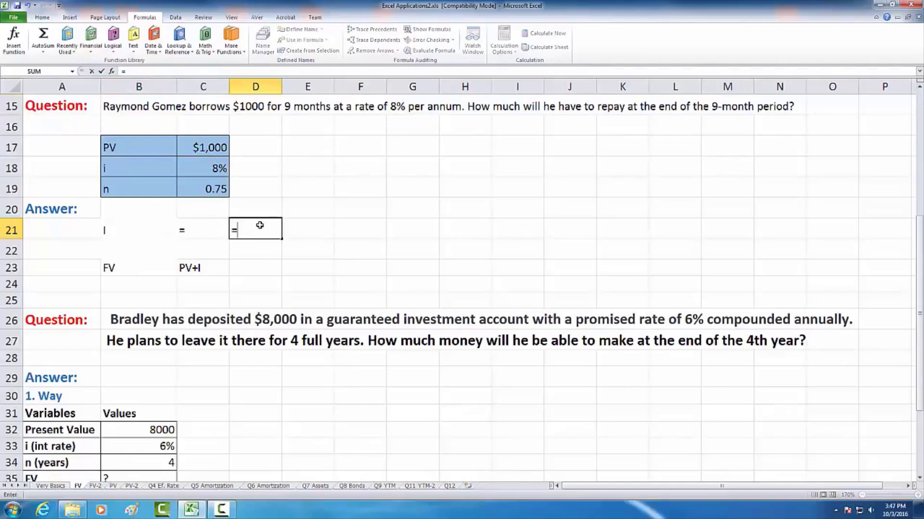
click(203, 146)
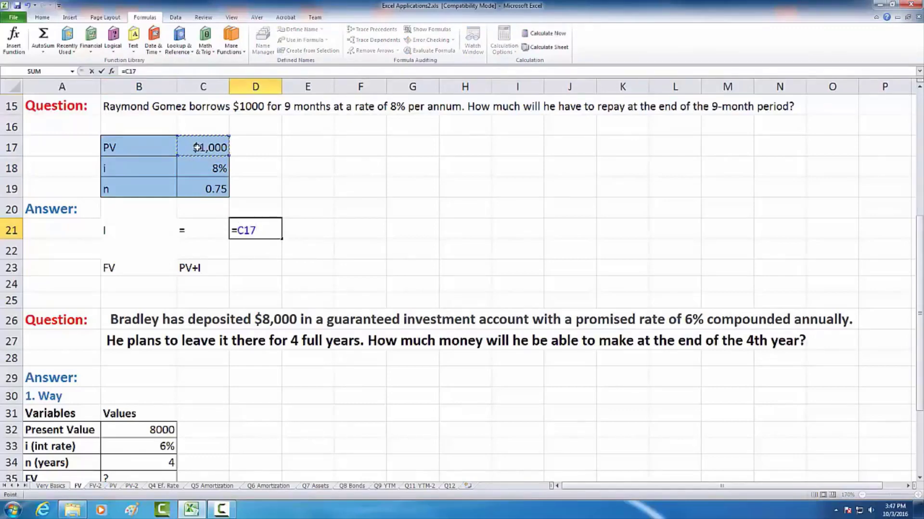
text(*)
click(192, 169)
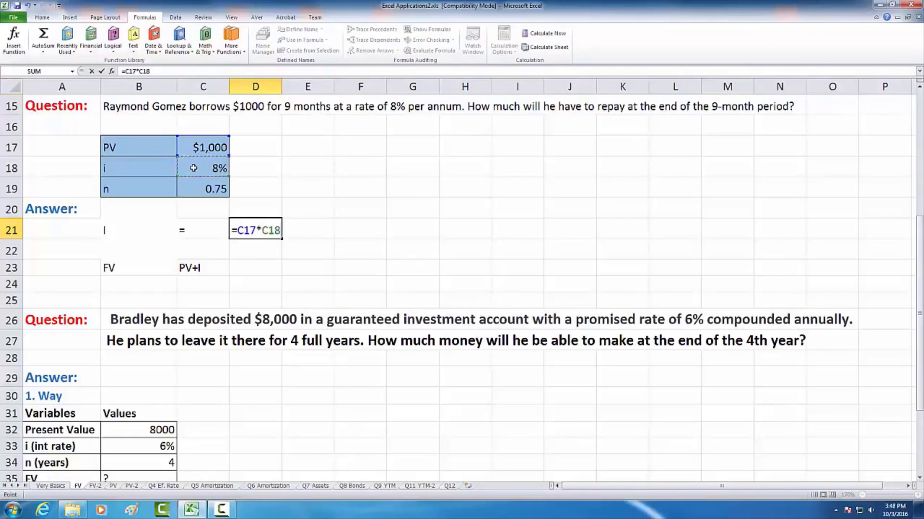
text(*)
click(207, 188)
key(Return)
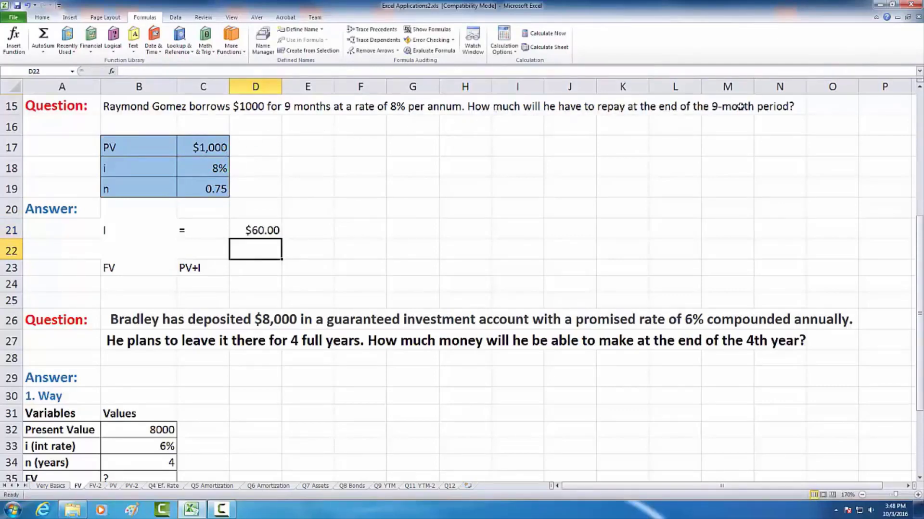
- Calculate the 9-month loan's future value in D23 with the formula =C17+D21 and widen column D to fit it
click(244, 270)
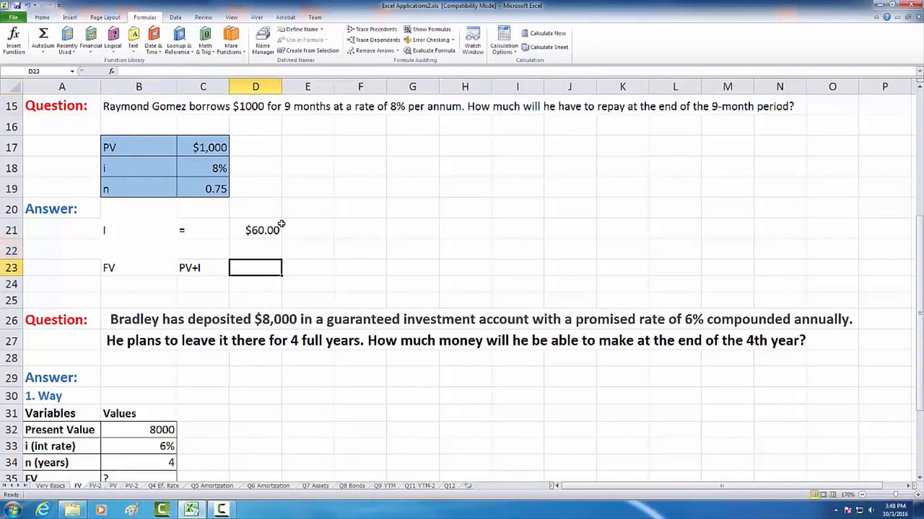
text(=)
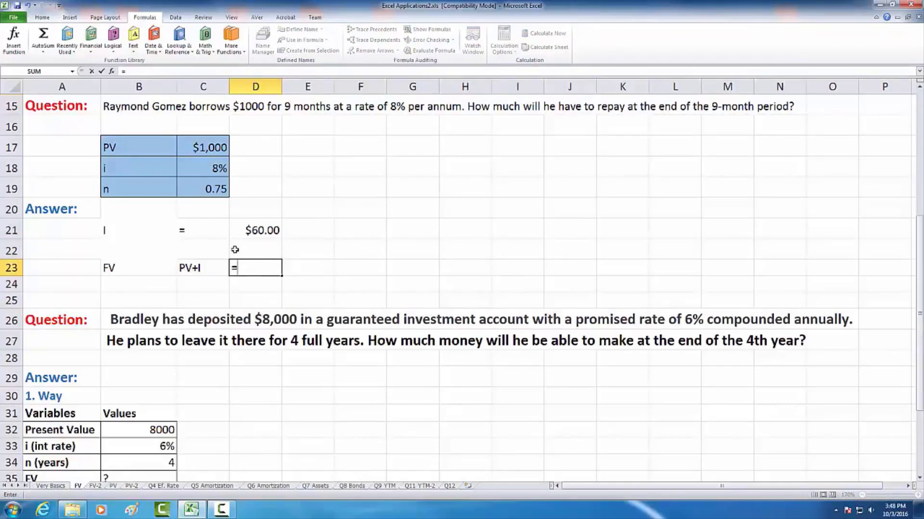
click(212, 148)
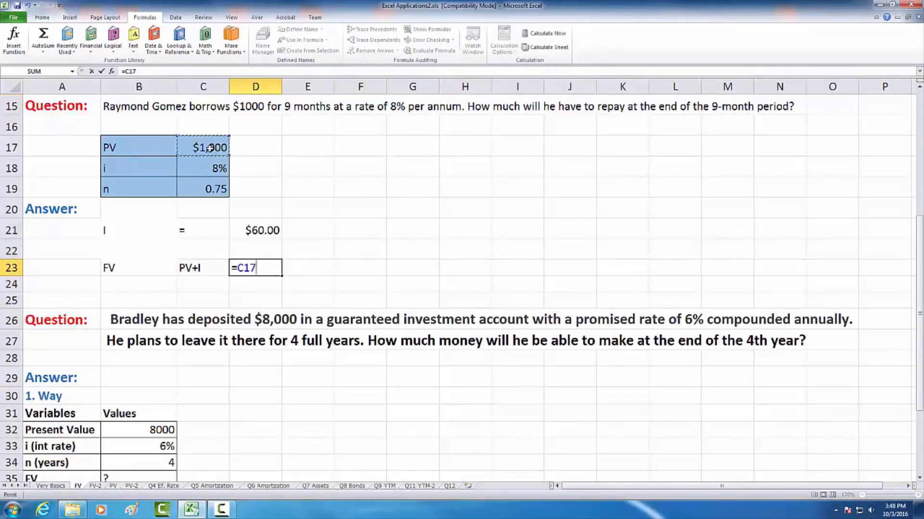
text(+)
click(257, 233)
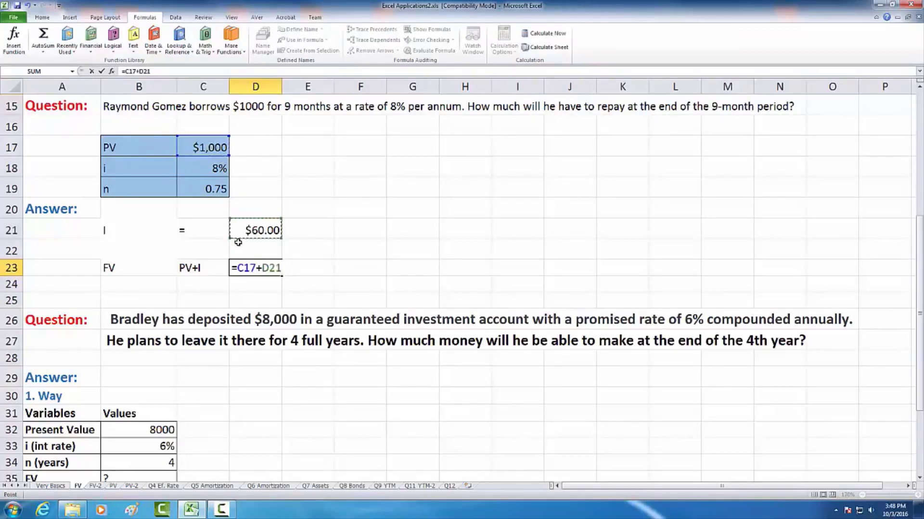
key(Return)
click(278, 268)
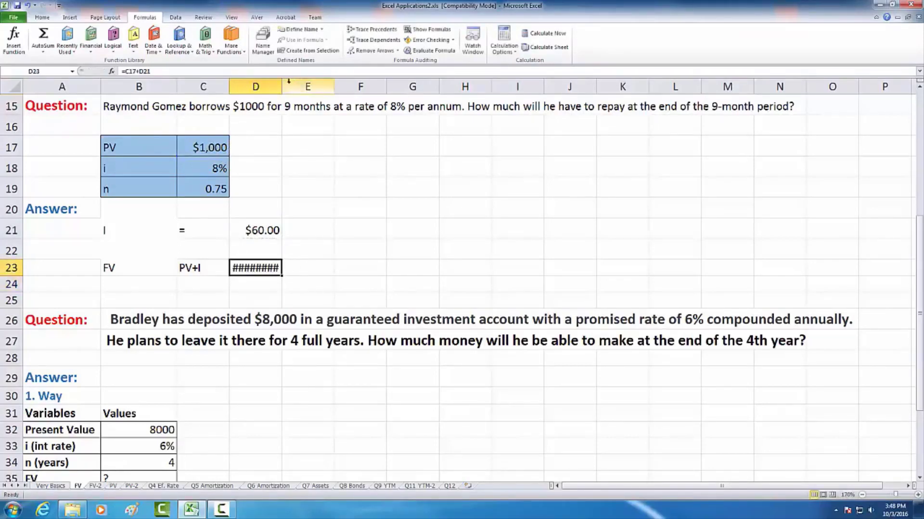
drag(281, 86, 283, 87)
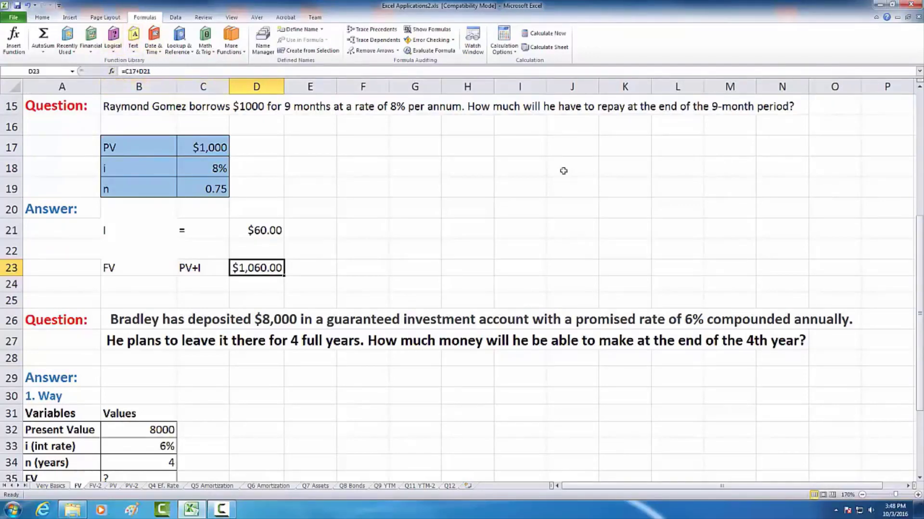
- Examine the annual compounding question about the $8,000 deposit and its present value, rate and years in A31:B35
drag(921, 229, 922, 243)
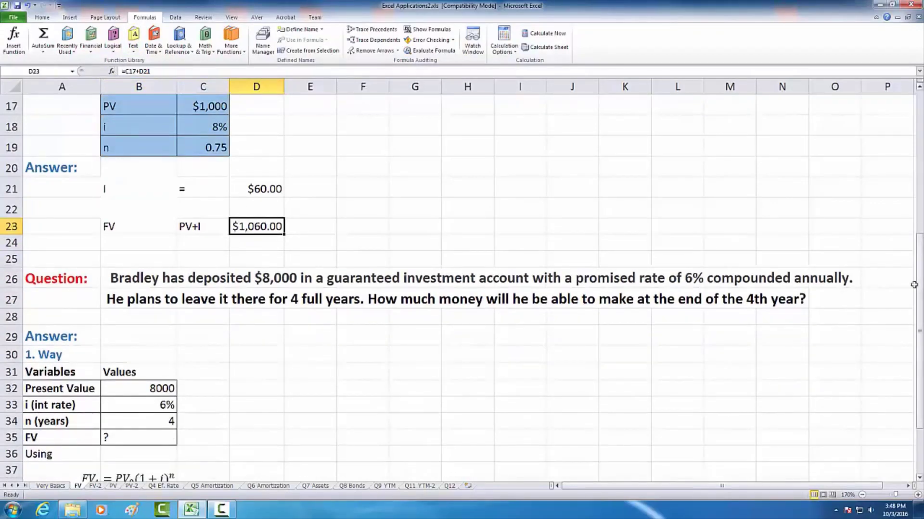
click(919, 480)
click(919, 480)
click(920, 480)
click(919, 480)
click(919, 479)
click(919, 479)
click(919, 480)
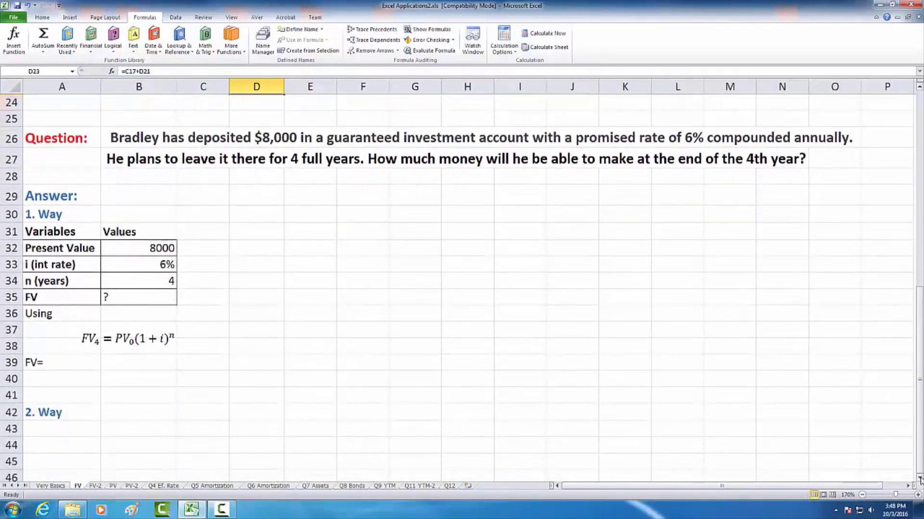
click(919, 480)
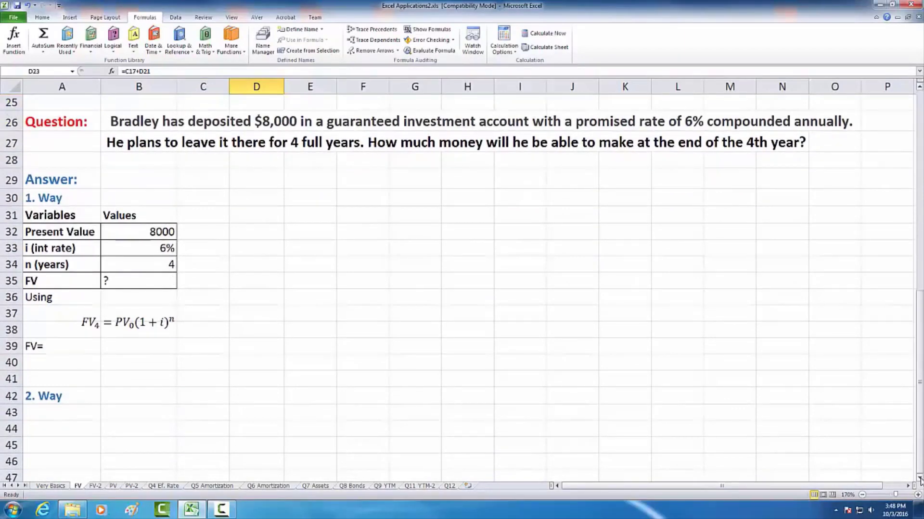
click(138, 120)
click(220, 183)
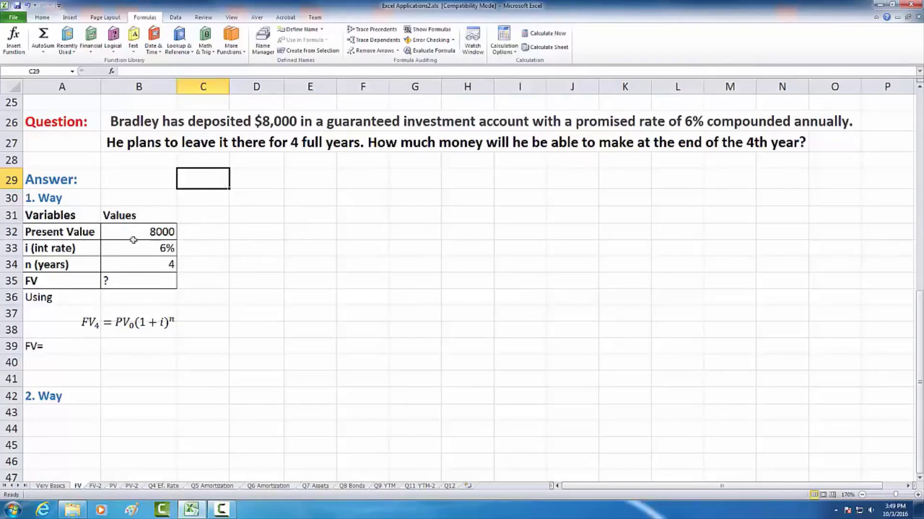
- Calculate the compound future value in B39 with the formula =B32*(1+B33)^B34
click(127, 347)
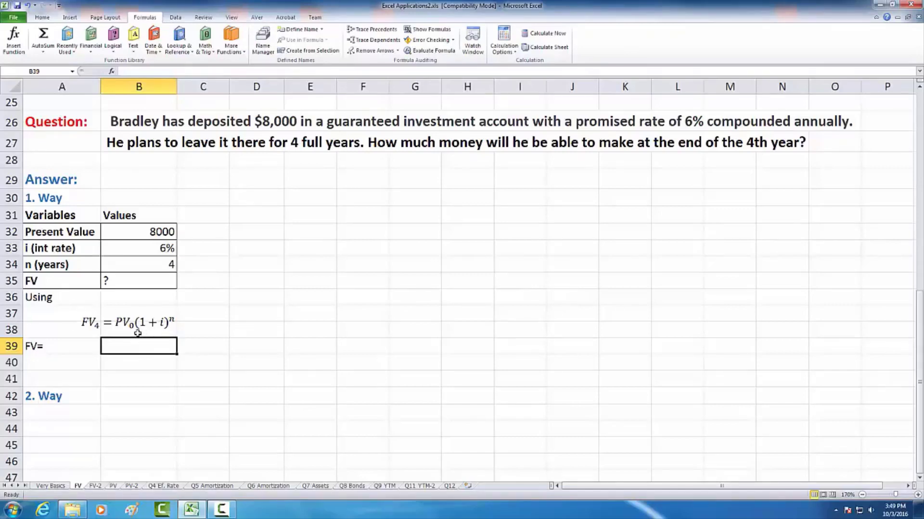
text(=)
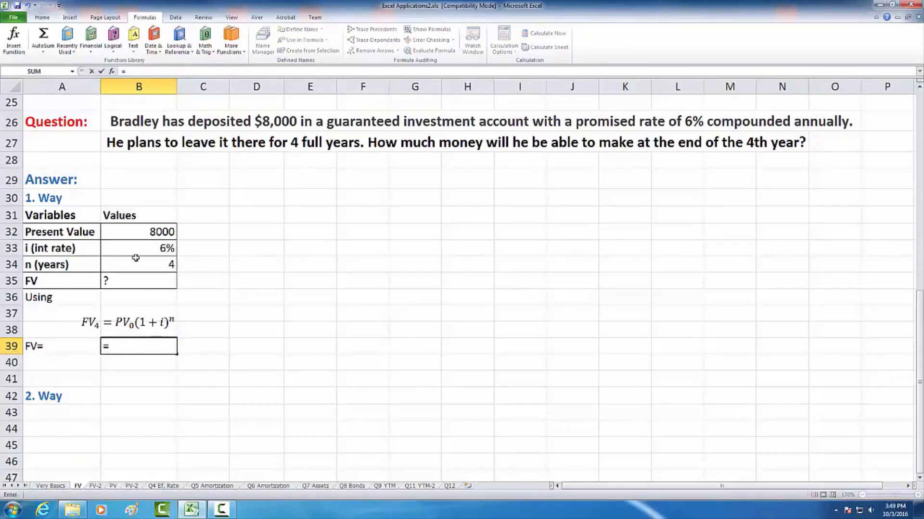
click(138, 229)
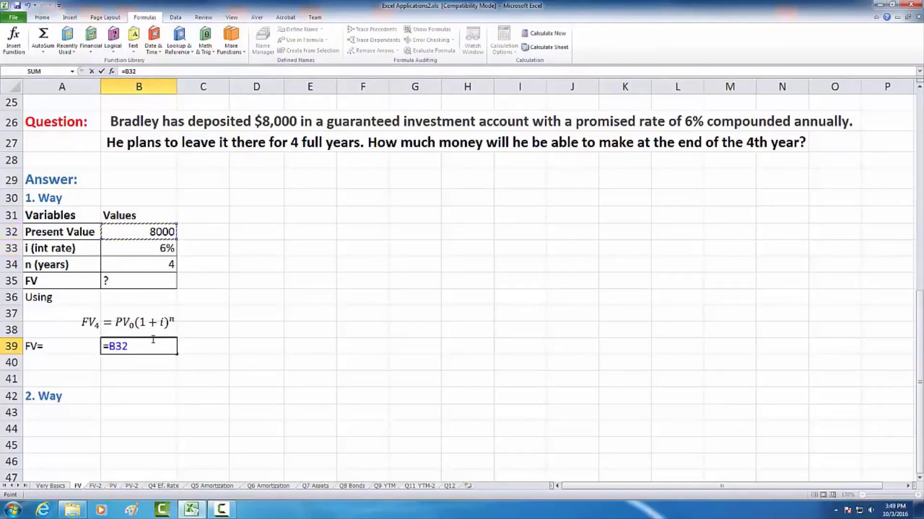
text(8)
key(BackSpace)
text(*)
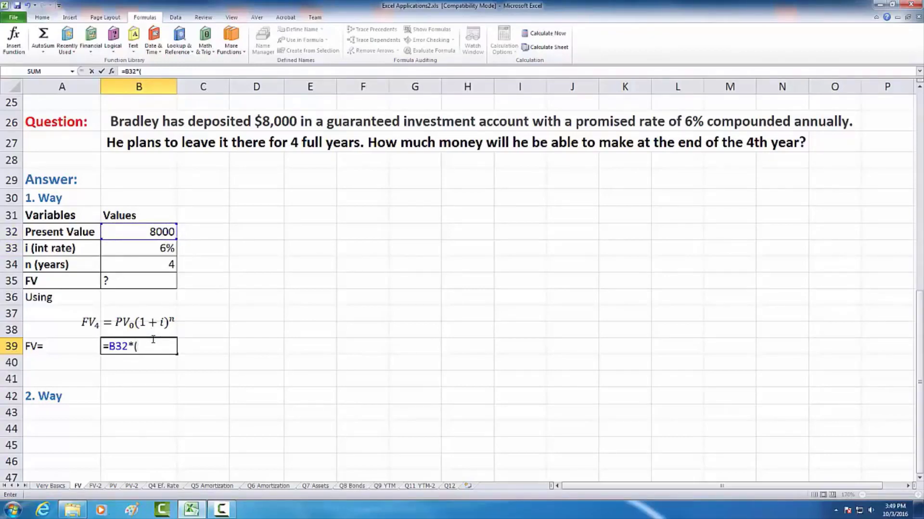
text((2)
text(1)
text(+)
click(146, 248)
text()^)
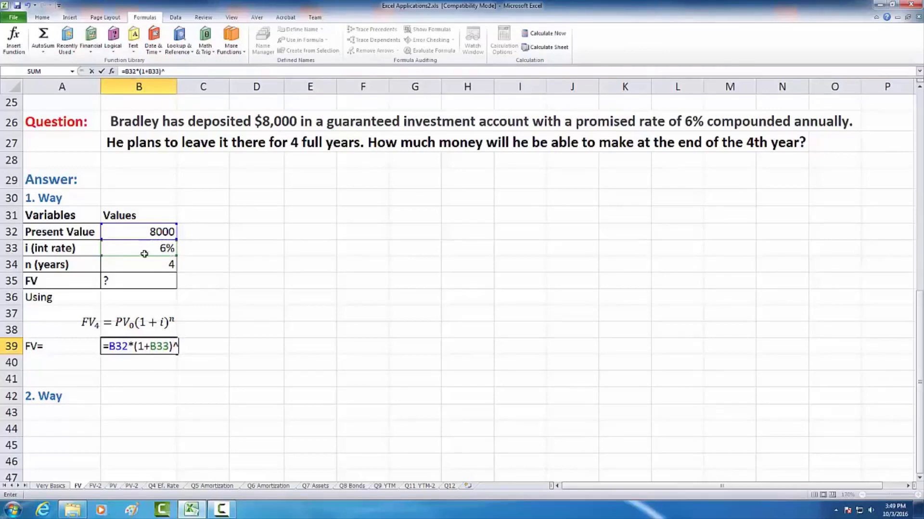
click(144, 266)
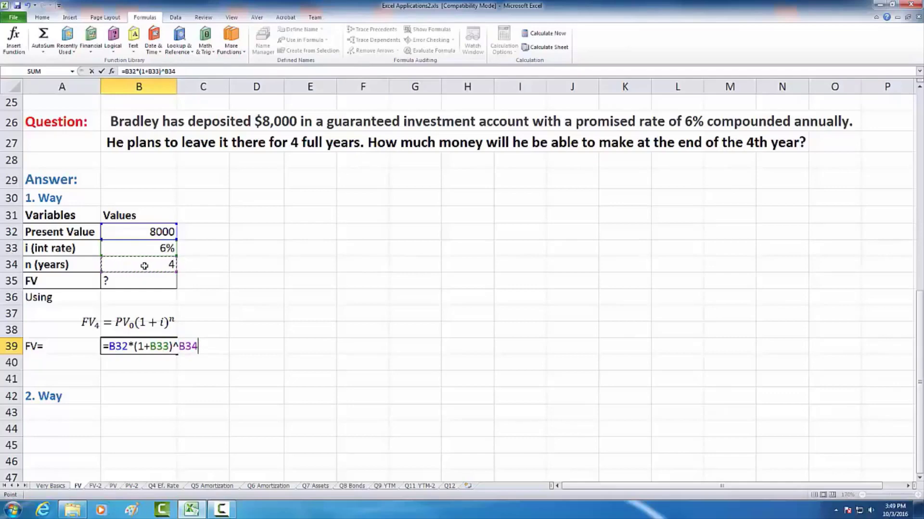
key(Return)
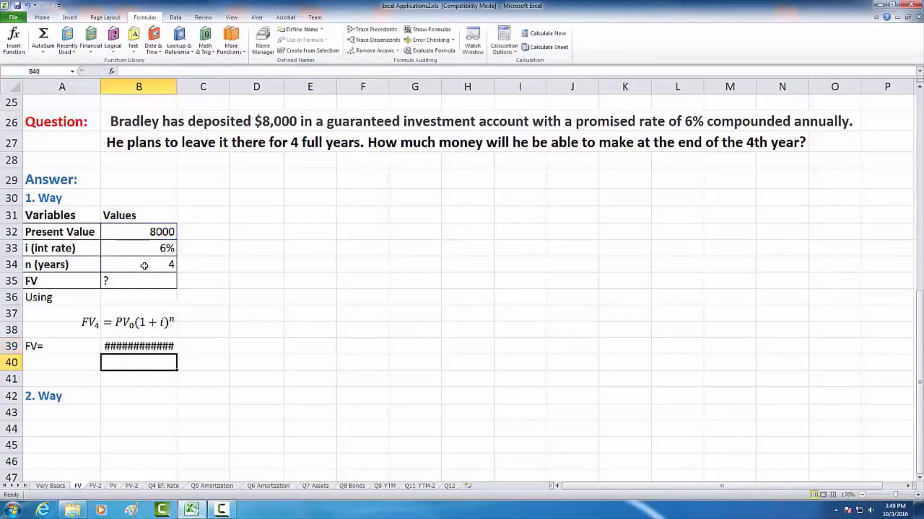
- Widen column B slightly, just enough to fit the future value in B39
double_click(176, 87)
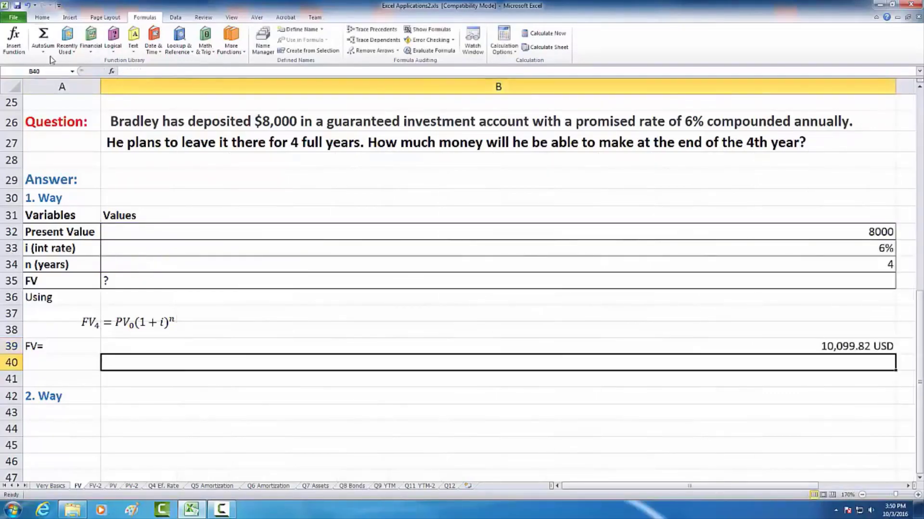
click(28, 5)
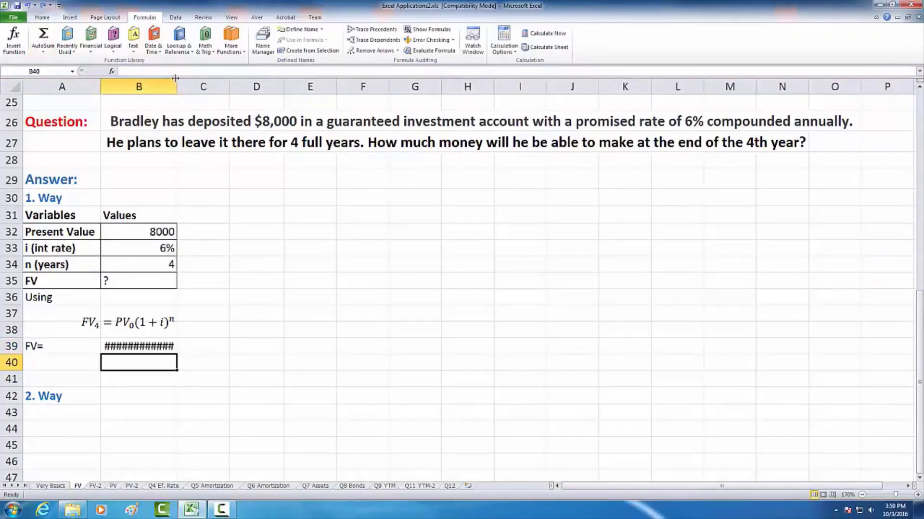
drag(177, 86, 200, 87)
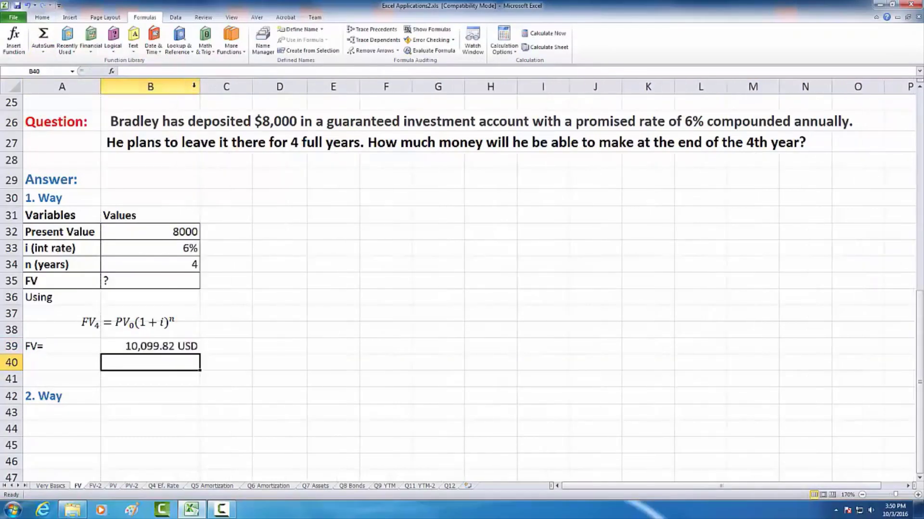
- Save the workbook in its current file format, continuing past the compatibility check
click(18, 6)
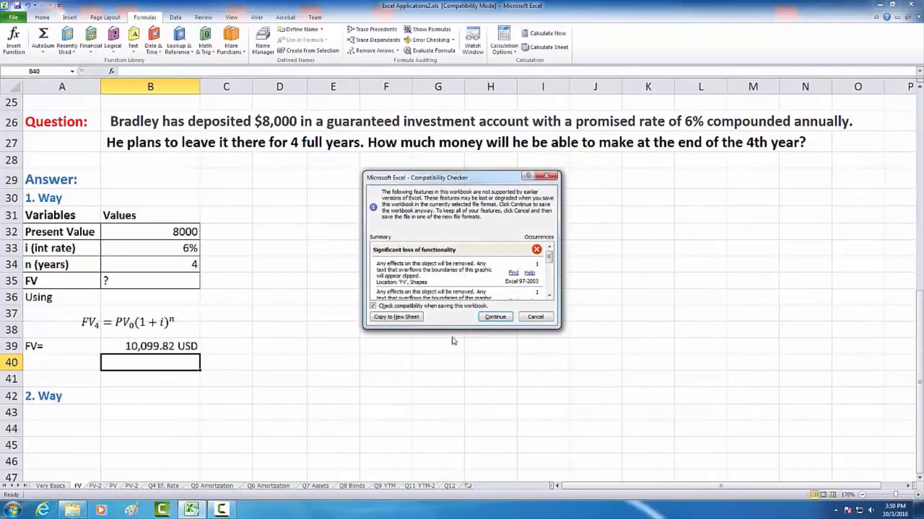
click(494, 317)
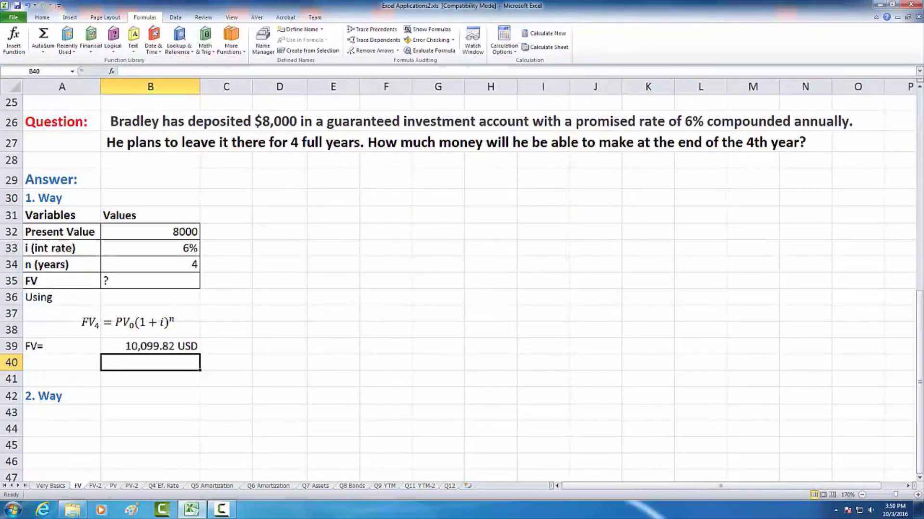
key(F10)
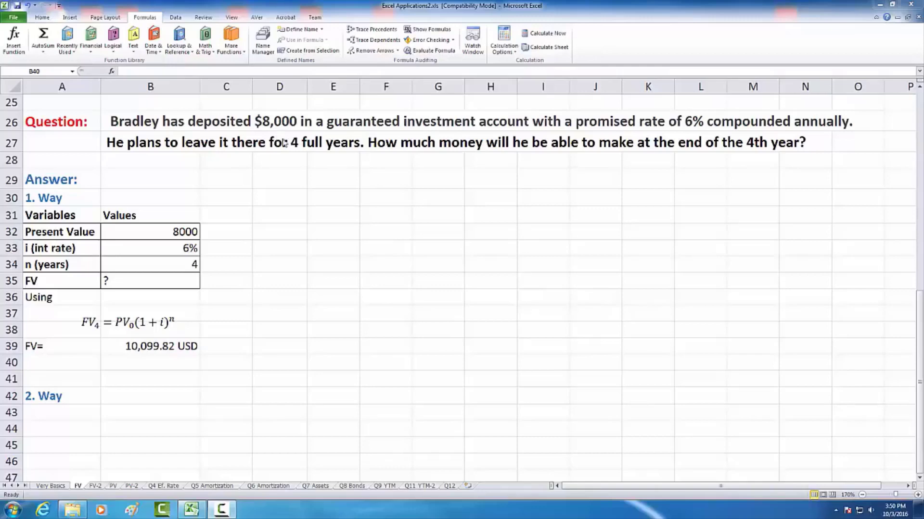
- Calculate the compound future value a second way in B43 with the formula =FV(B33,B34,0,B32)
click(147, 347)
click(149, 342)
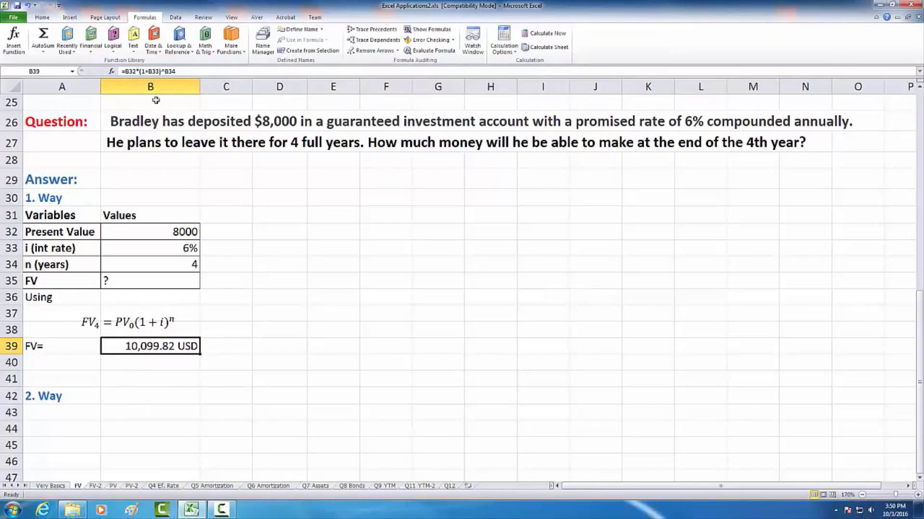
click(153, 396)
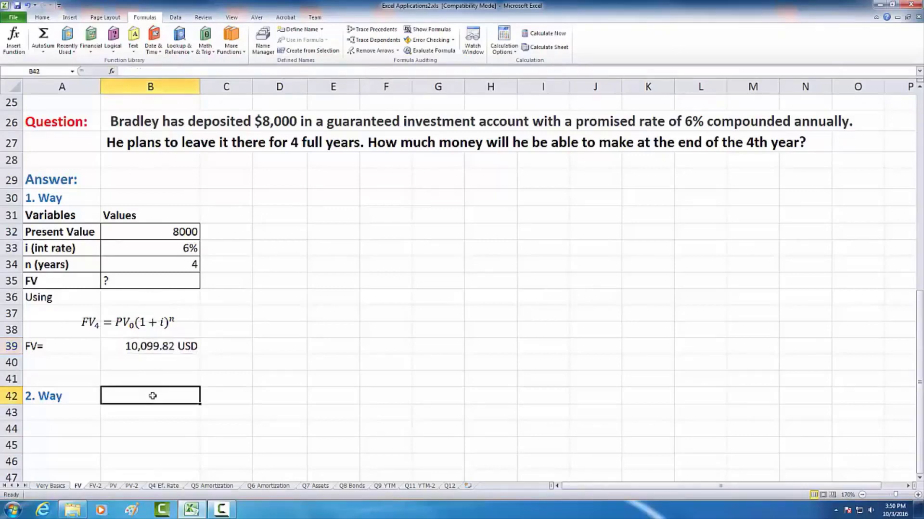
click(184, 413)
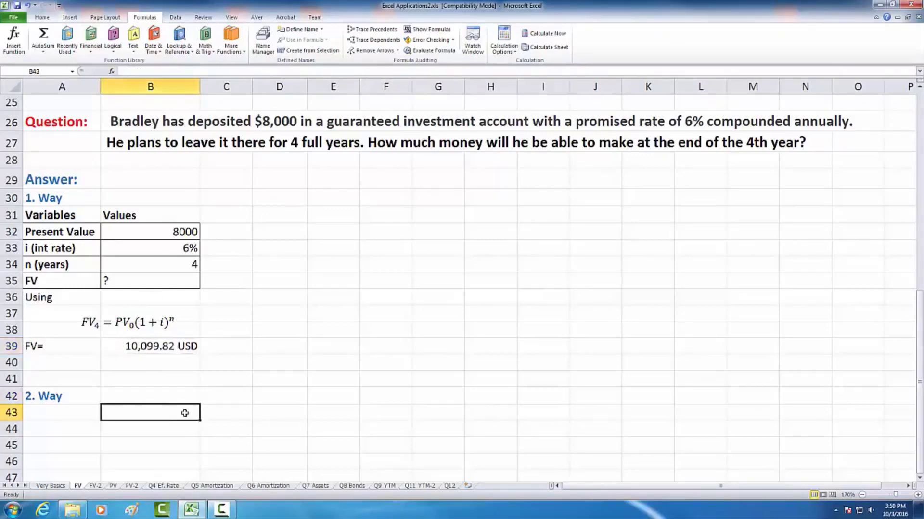
text(=)
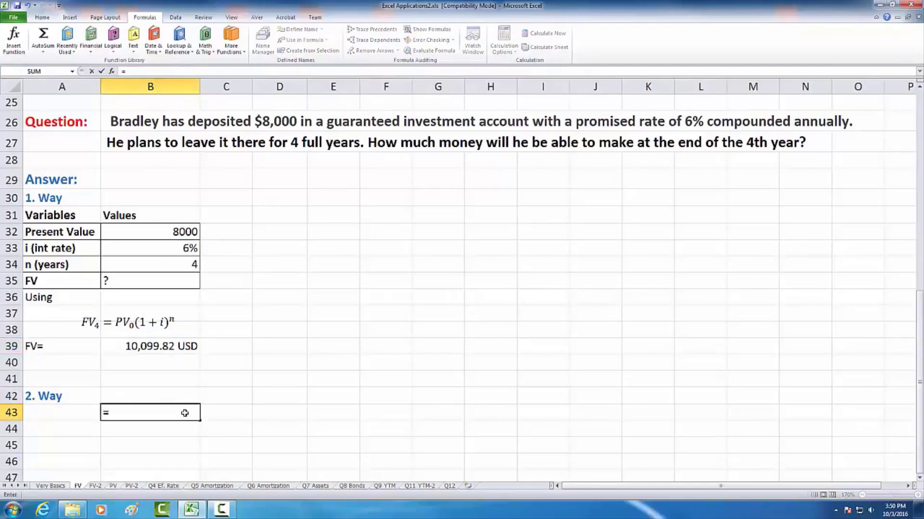
text(fv)
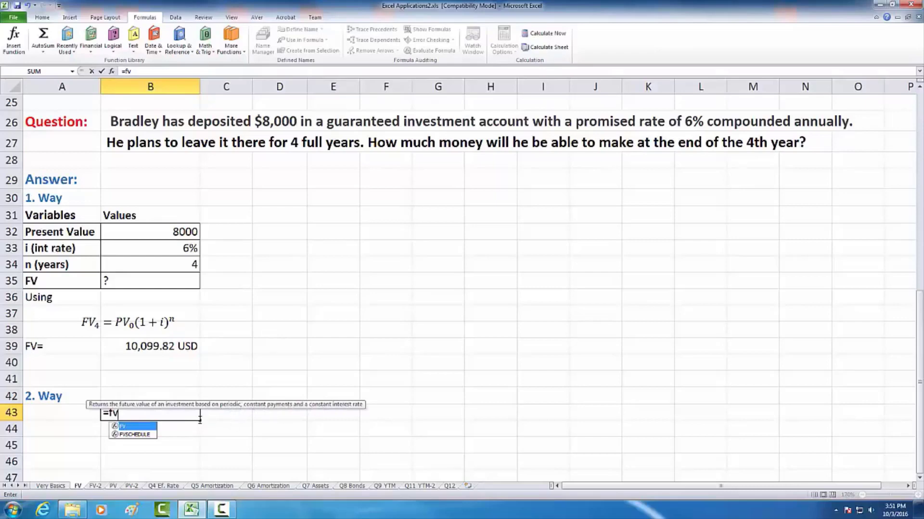
key(Tab)
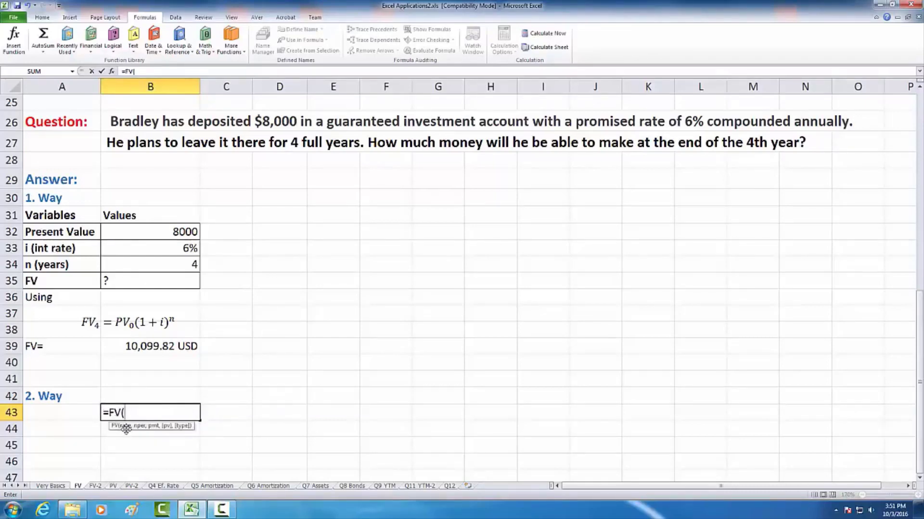
click(166, 249)
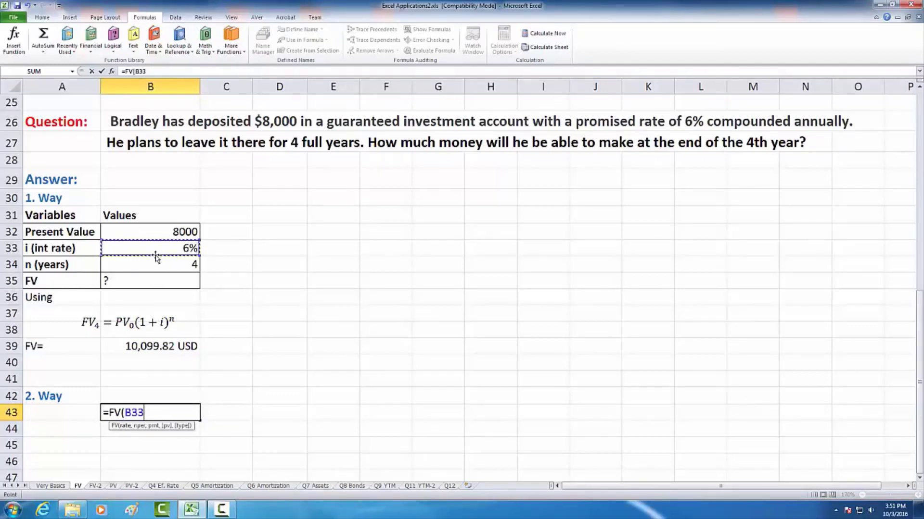
text(,)
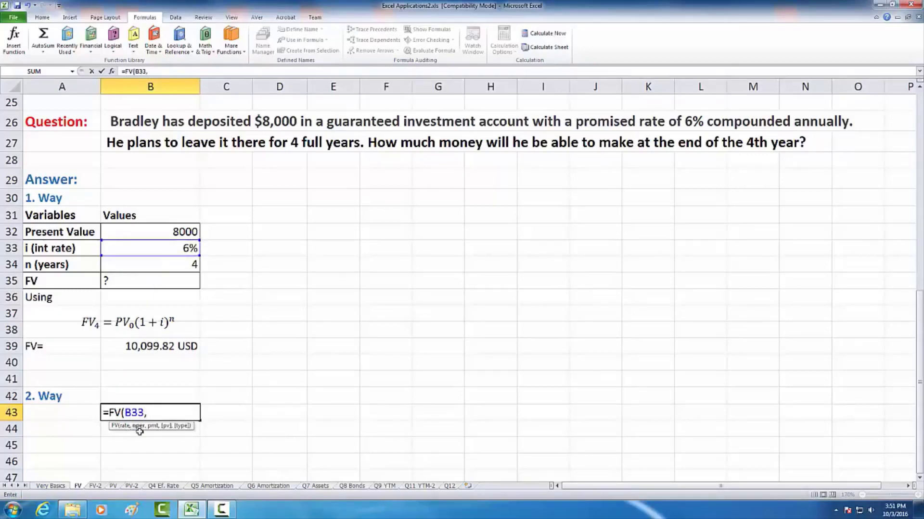
click(153, 263)
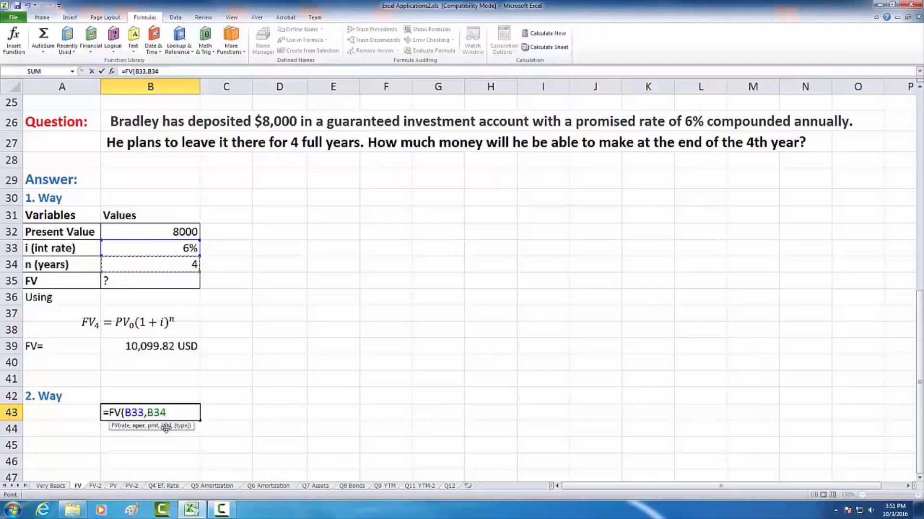
text(,0)
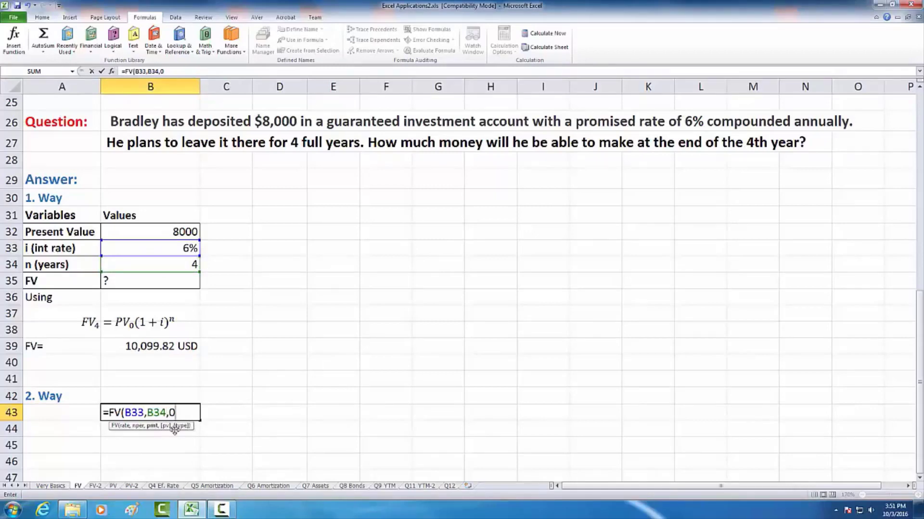
text(,)
click(174, 232)
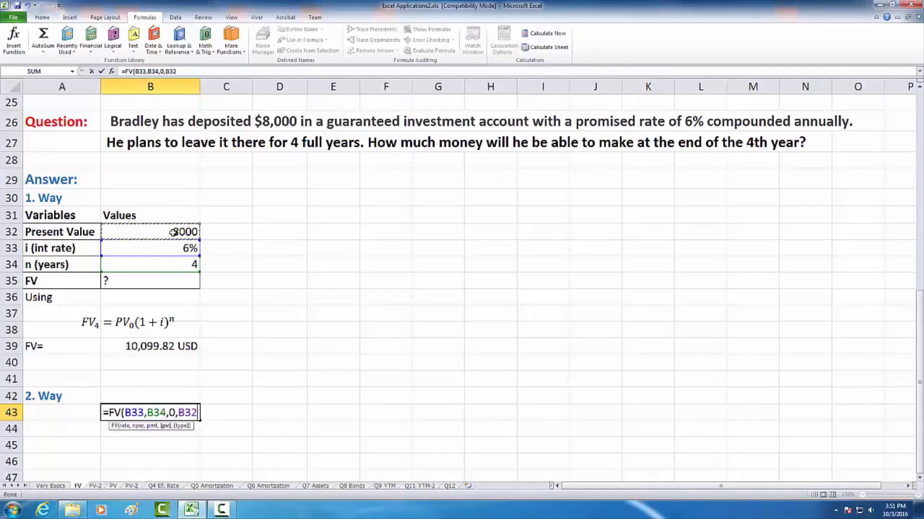
text())
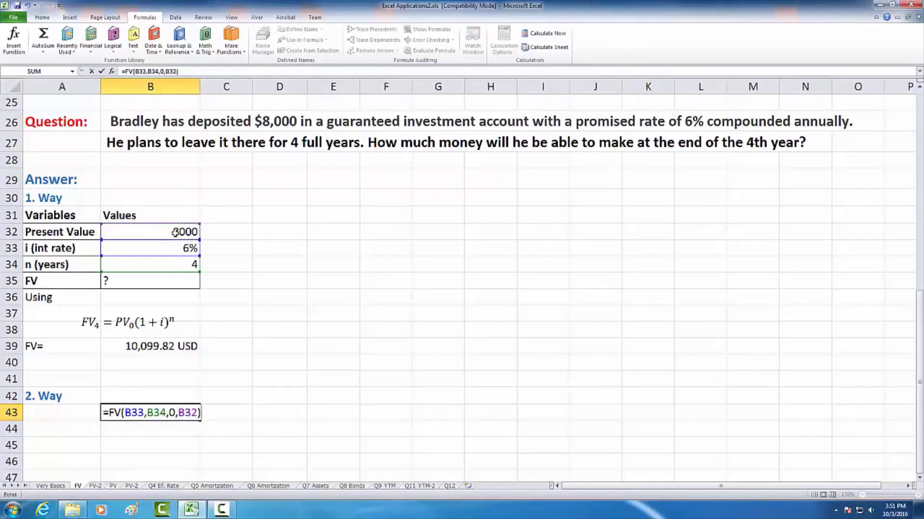
key(Return)
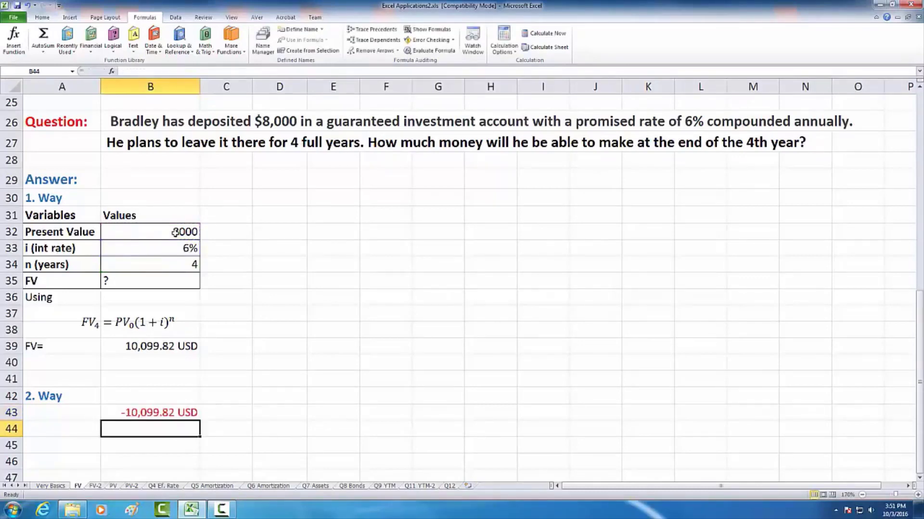
- Negate the present value argument in B43 so the formula reads =FV(B33,B34,0,-B32)
click(142, 413)
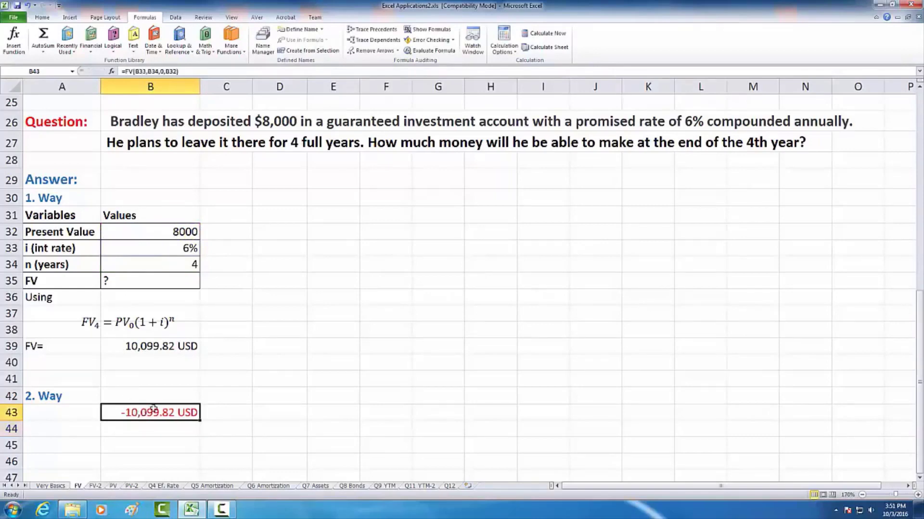
click(166, 71)
text(-)
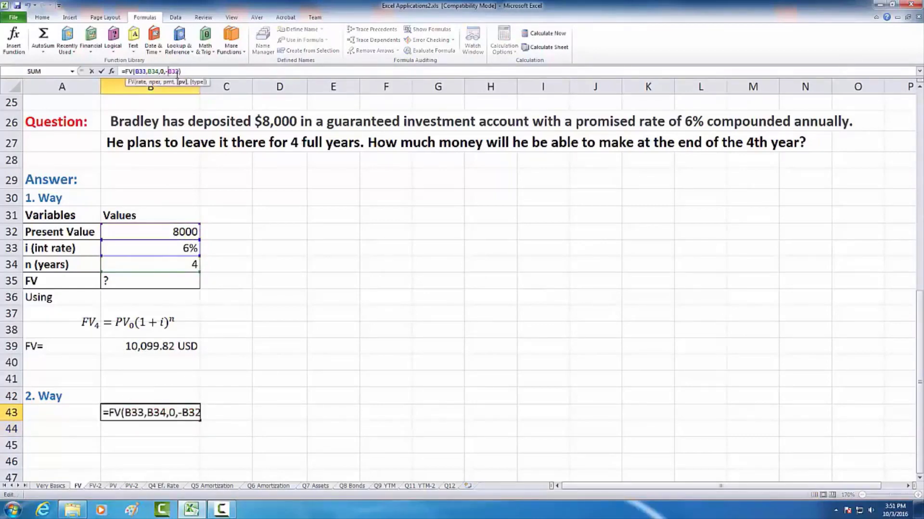
key(Return)
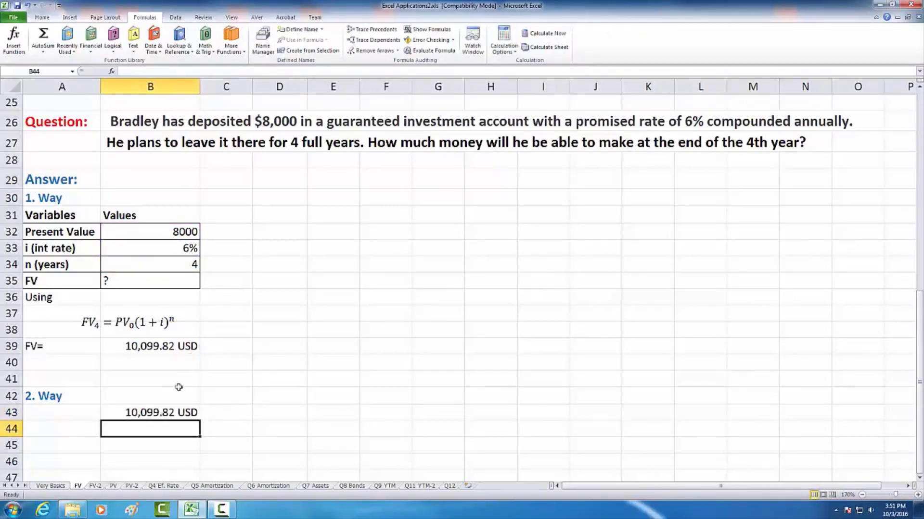
- Compare the formulas and results of the two future value methods in B39 and B43
click(169, 409)
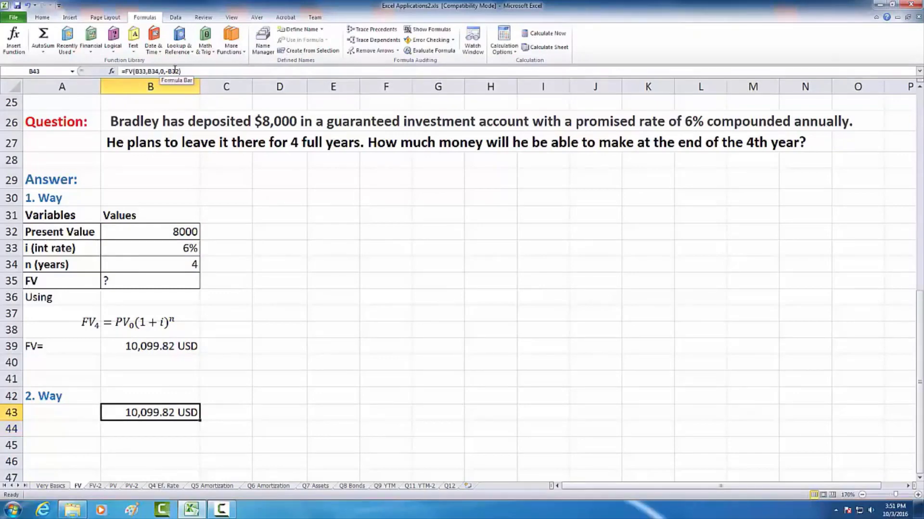
click(223, 399)
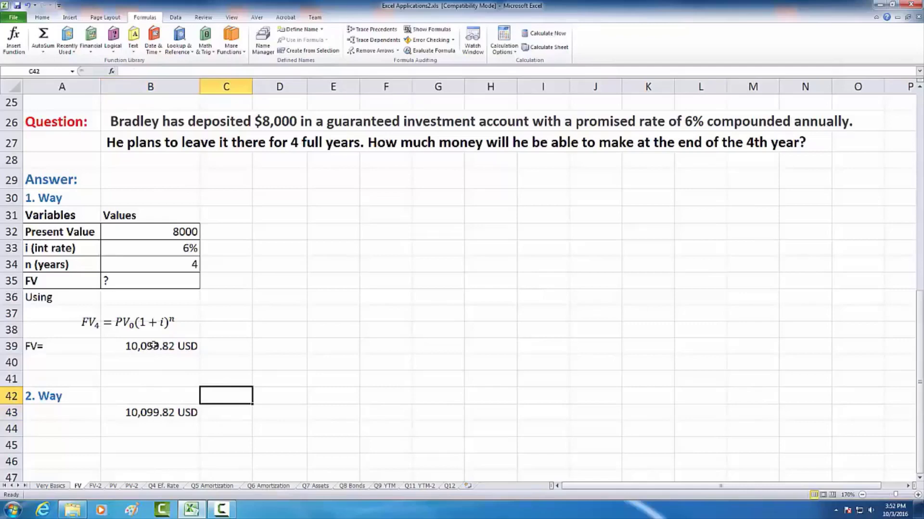
click(153, 345)
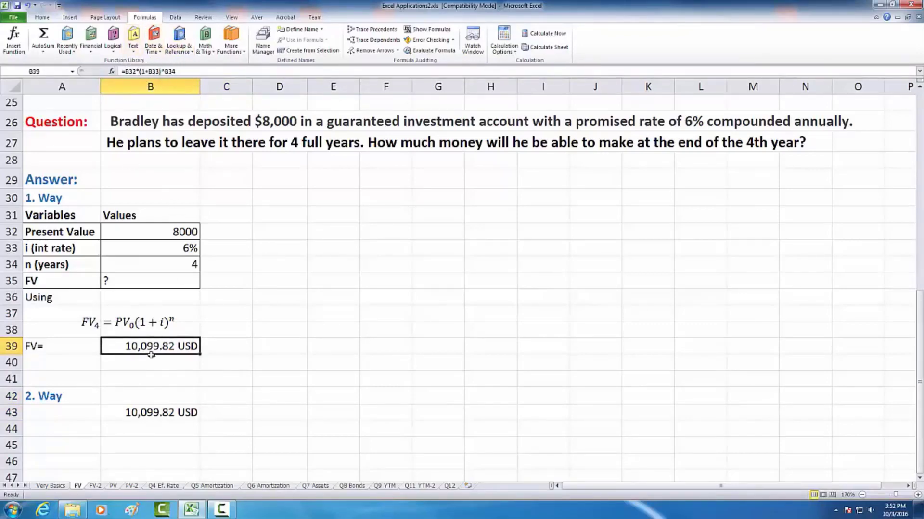
click(153, 411)
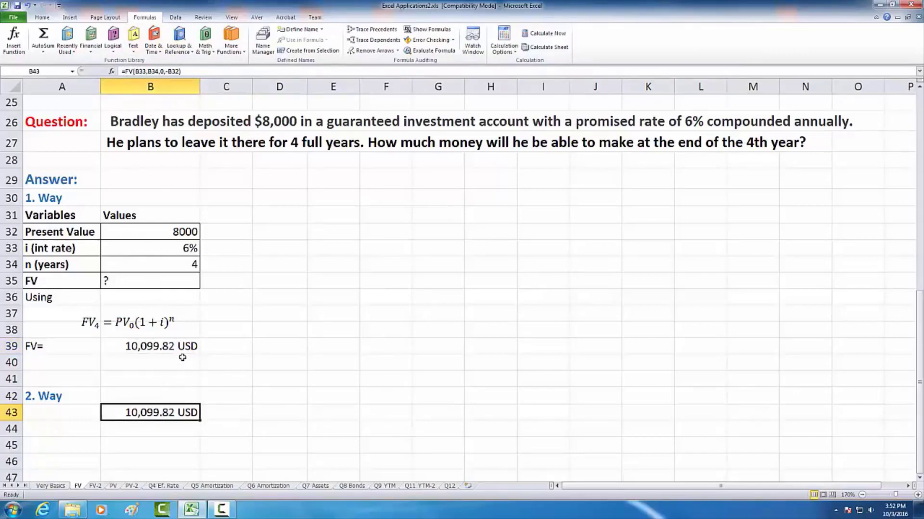
scroll(183, 358, down, 1)
scroll(182, 358, up, 2)
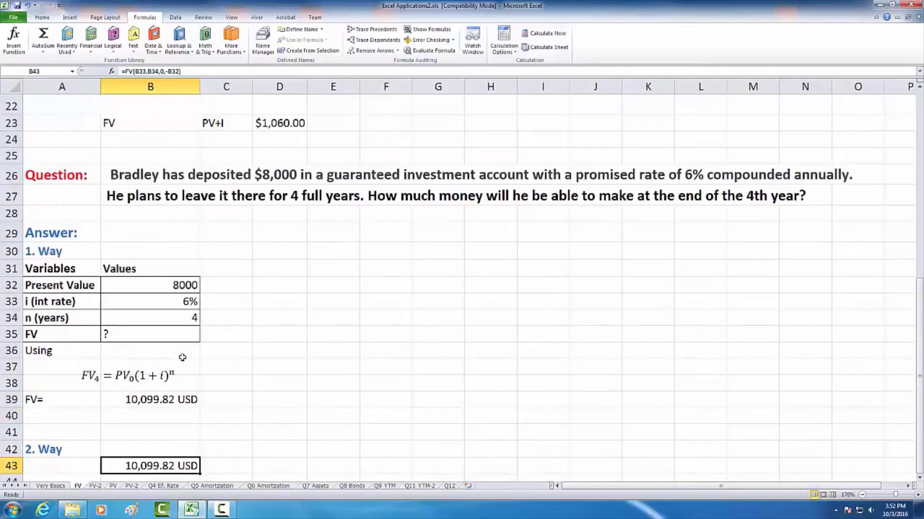
scroll(182, 357, down, 1)
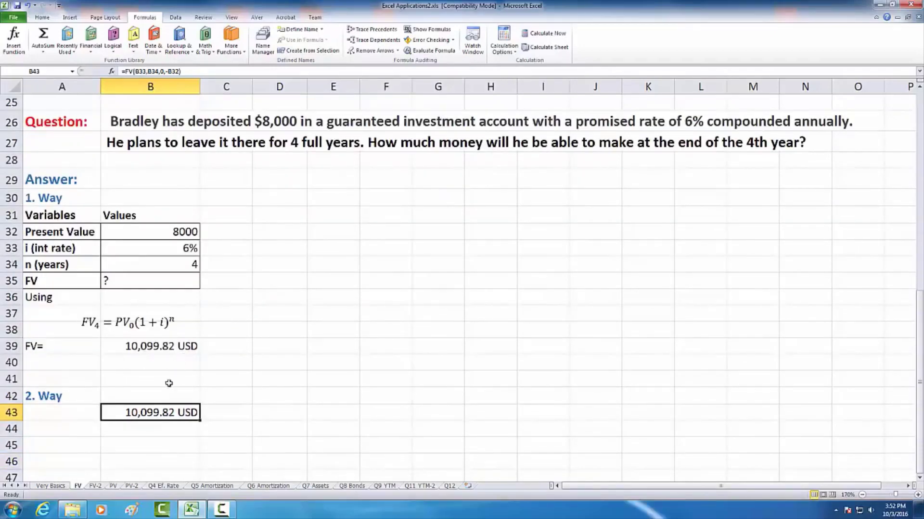
- Open the FV-2 worksheet at 190% zoom and examine question 1a and the existing future value formula in F10
click(96, 487)
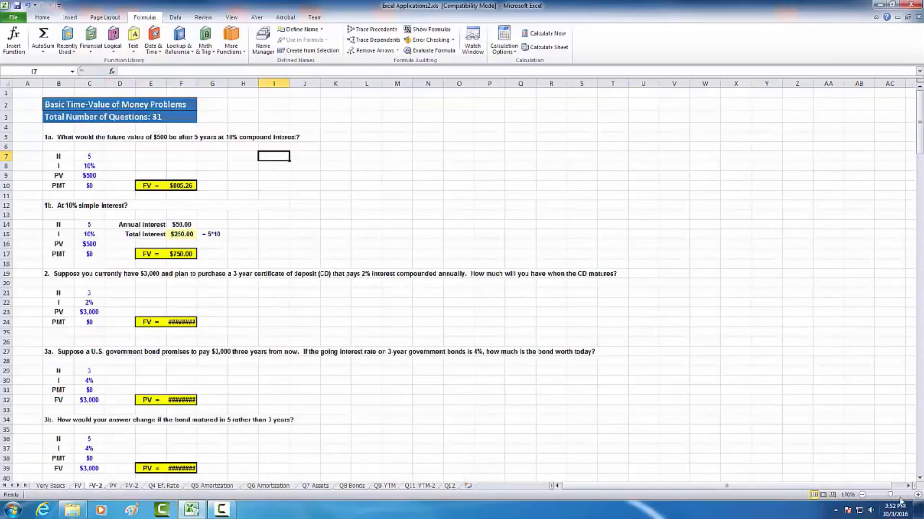
double_click(918, 495)
click(918, 495)
click(918, 496)
click(918, 496)
click(919, 495)
click(918, 495)
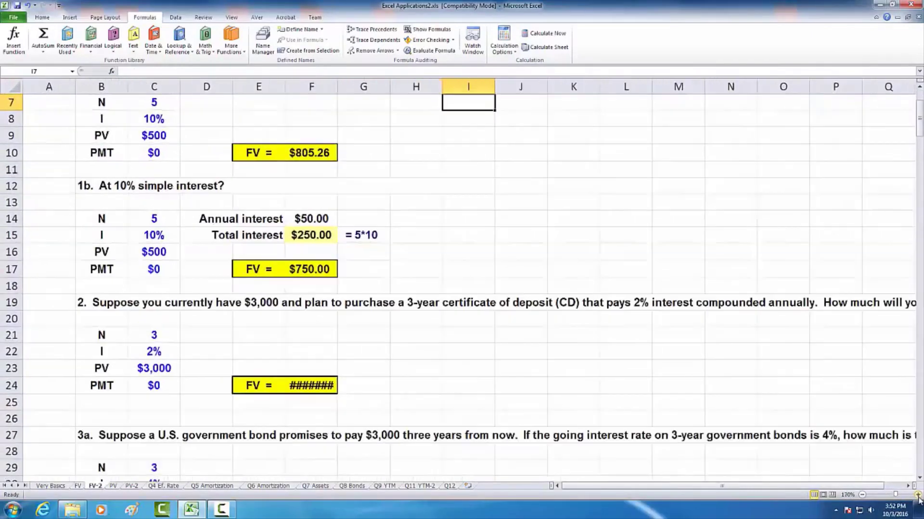
click(918, 495)
click(918, 495)
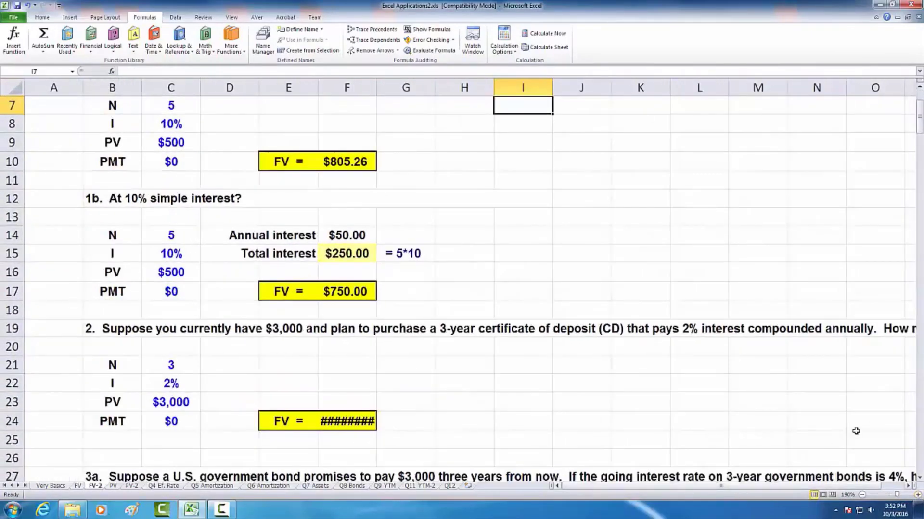
scroll(863, 422, up, 2)
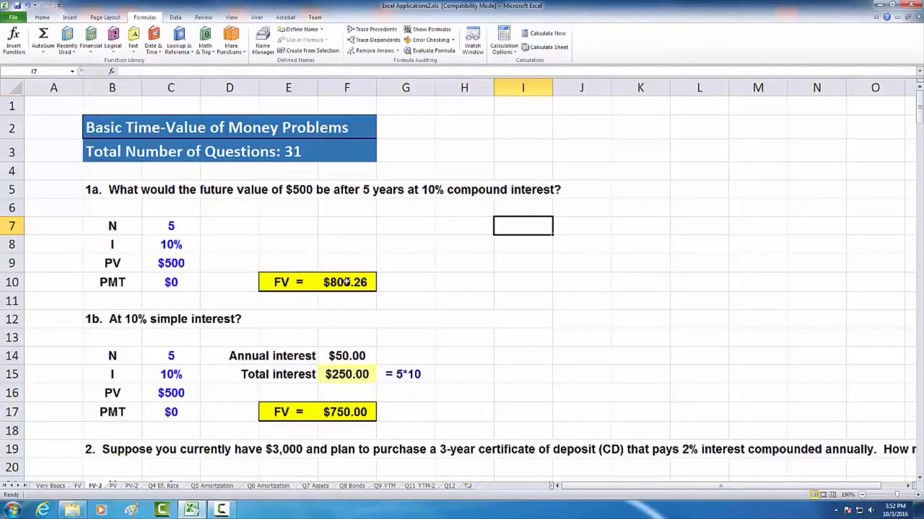
click(320, 285)
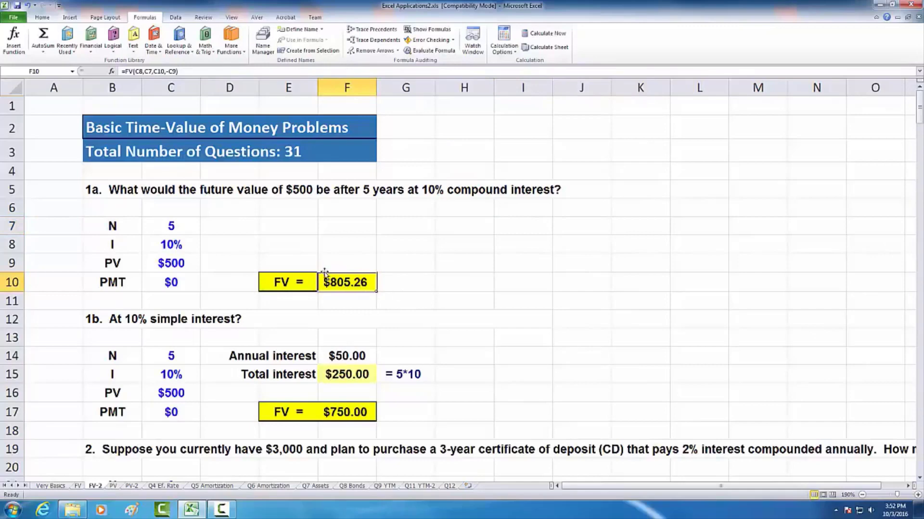
click(407, 281)
- Calculate the future value for question 1a again in F11 with the formula =FV(C8,C7,C10,C9)
click(345, 305)
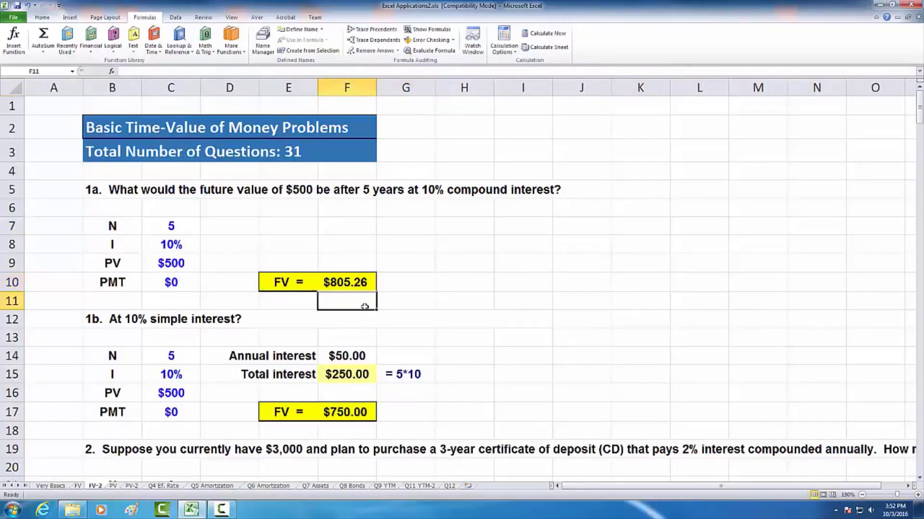
text(=)
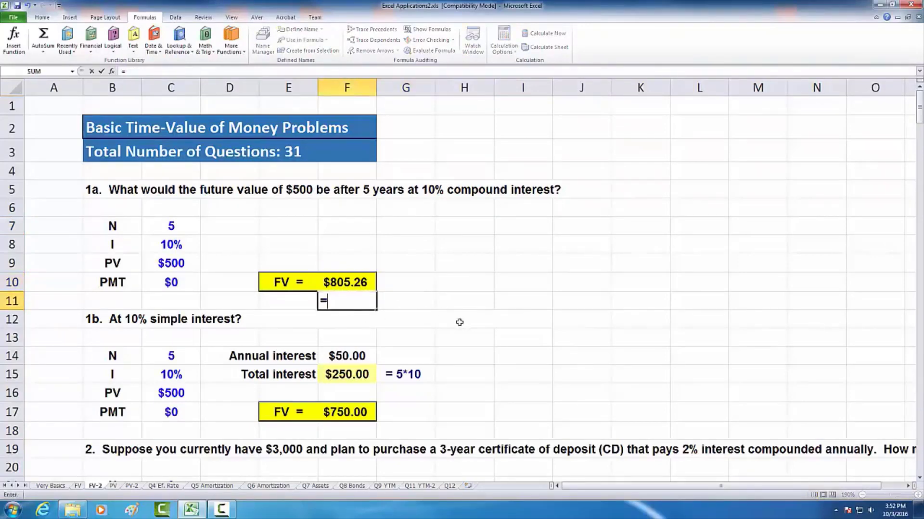
text(fv)
key(Tab)
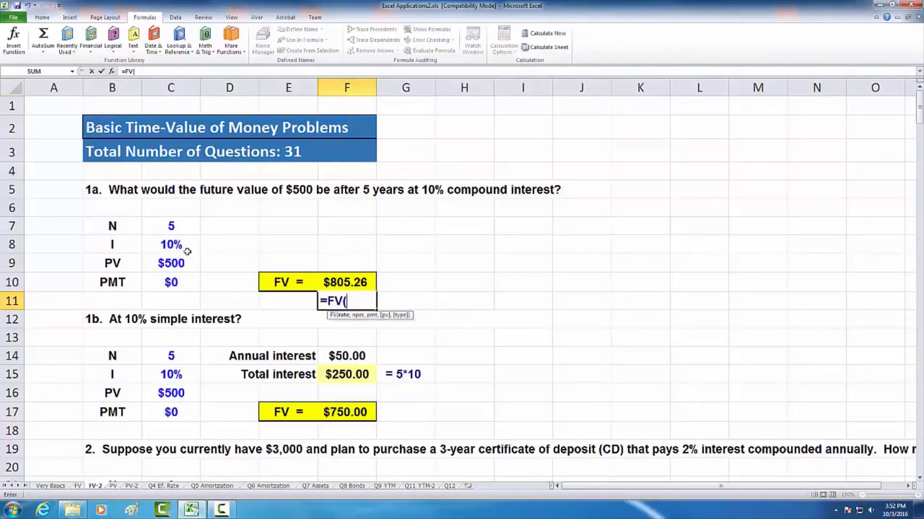
click(171, 244)
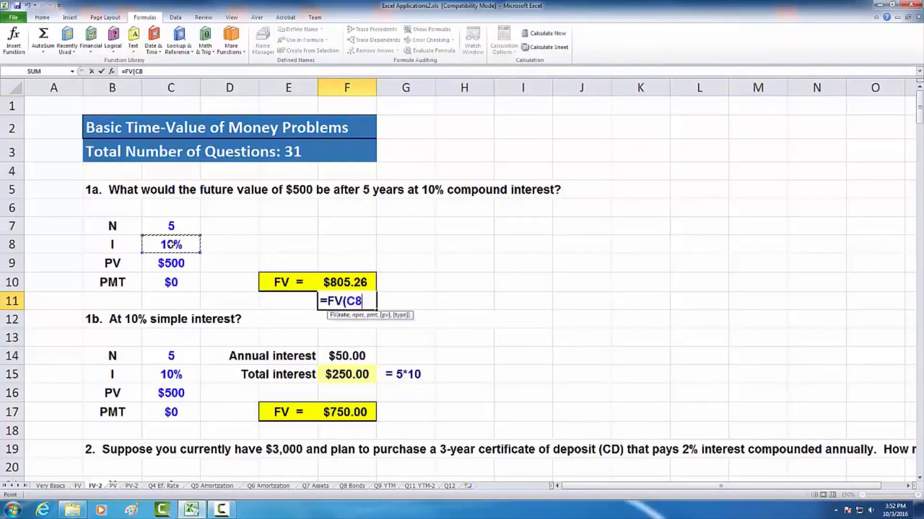
text(,)
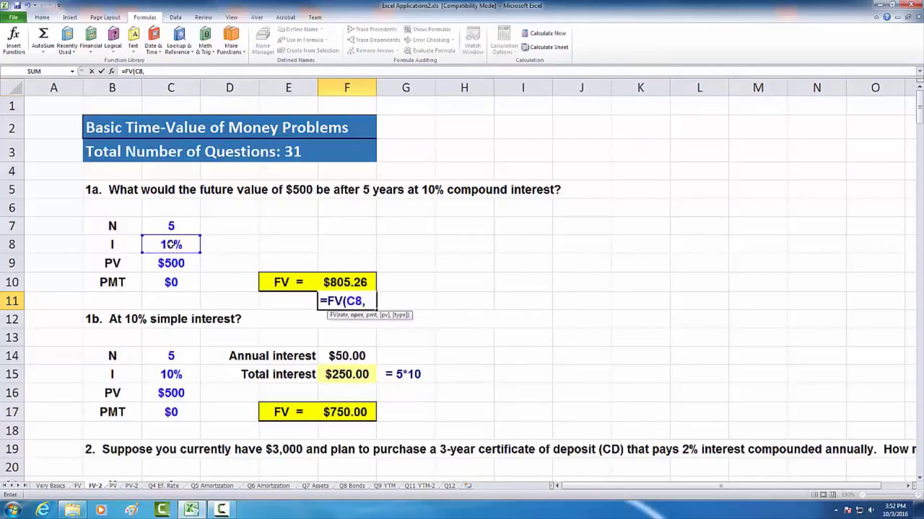
click(164, 225)
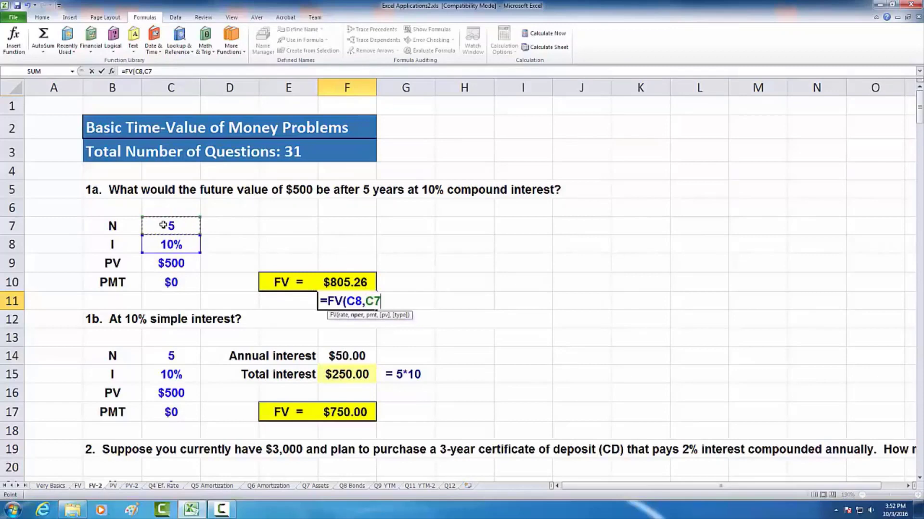
text(,)
click(166, 283)
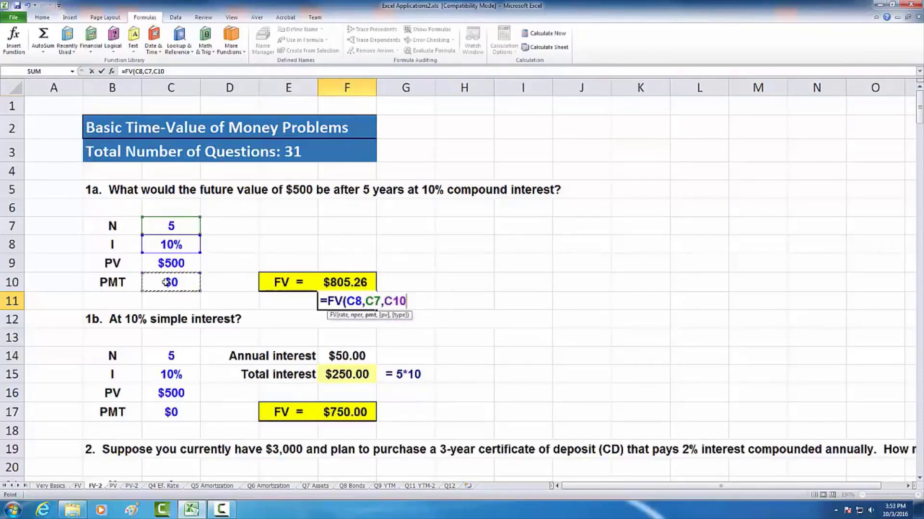
text(,)
click(152, 263)
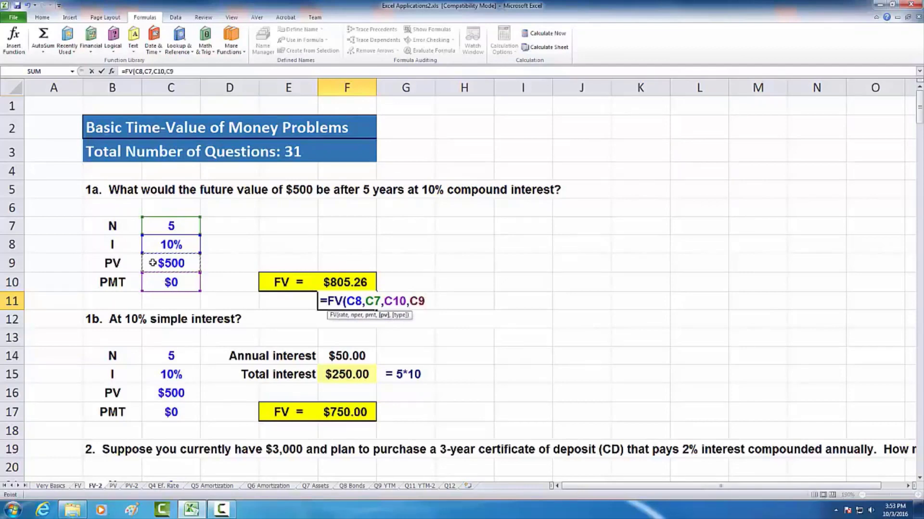
text())
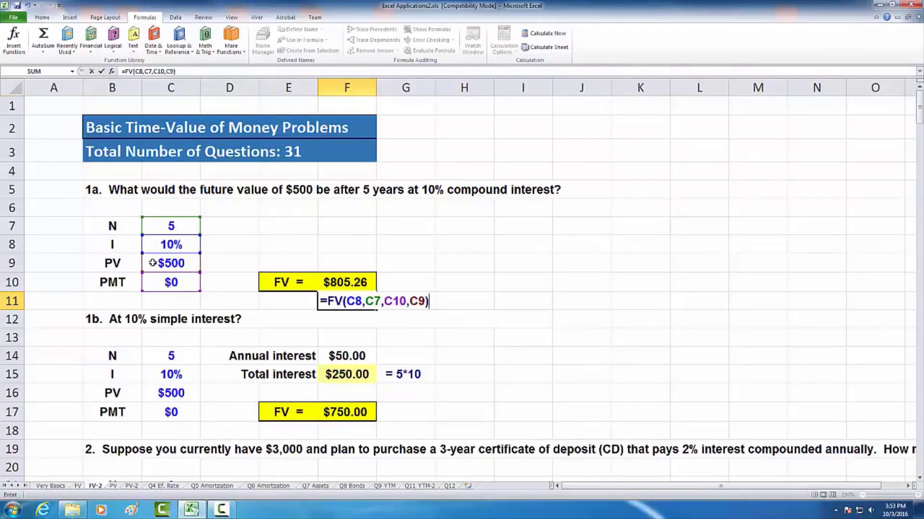
key(Return)
- Negate the present value argument in F11 so the formula reads =FV(C8,C7,C10,-C9)
key(Up)
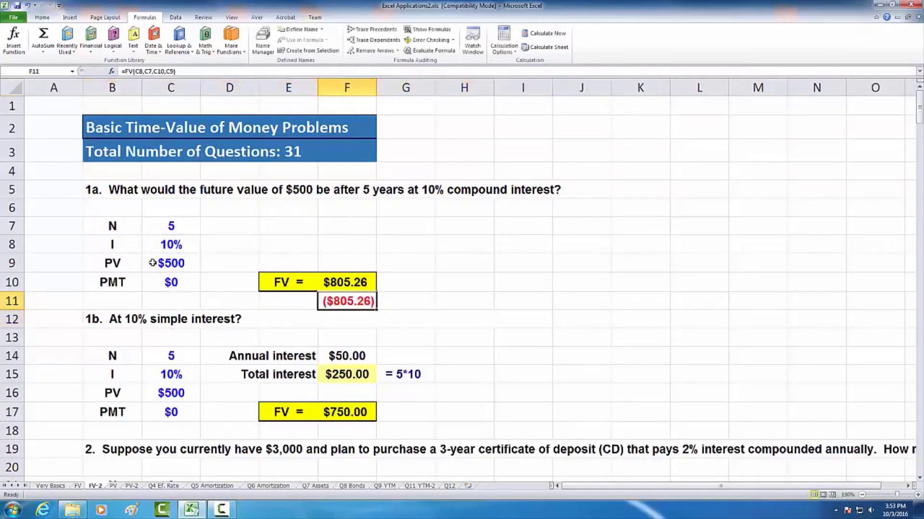
click(166, 72)
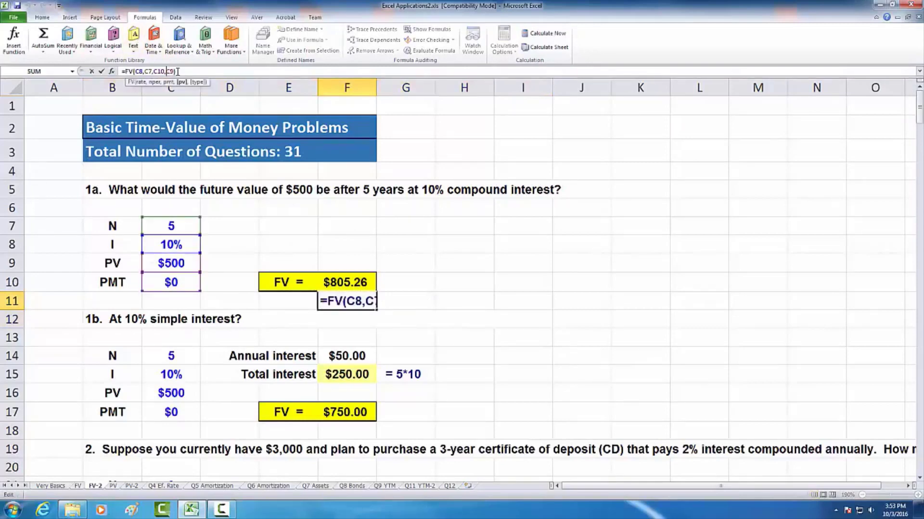
text(-)
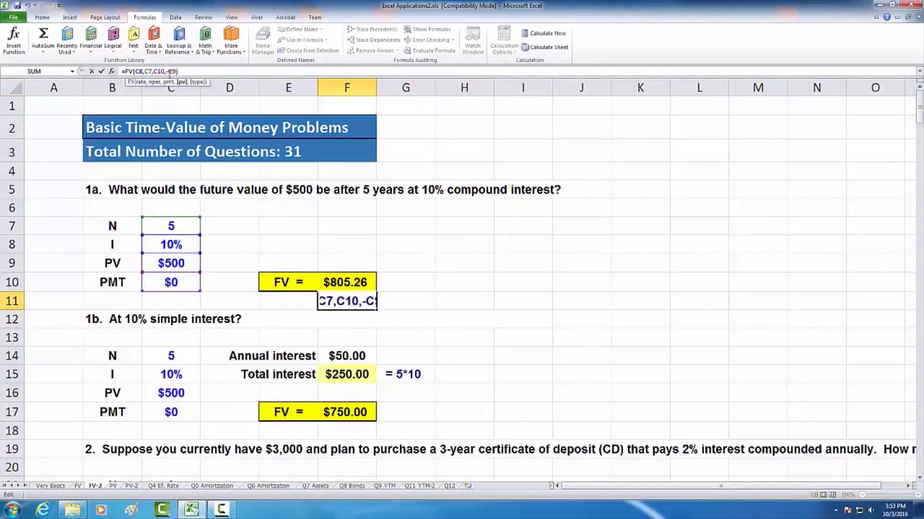
key(Return)
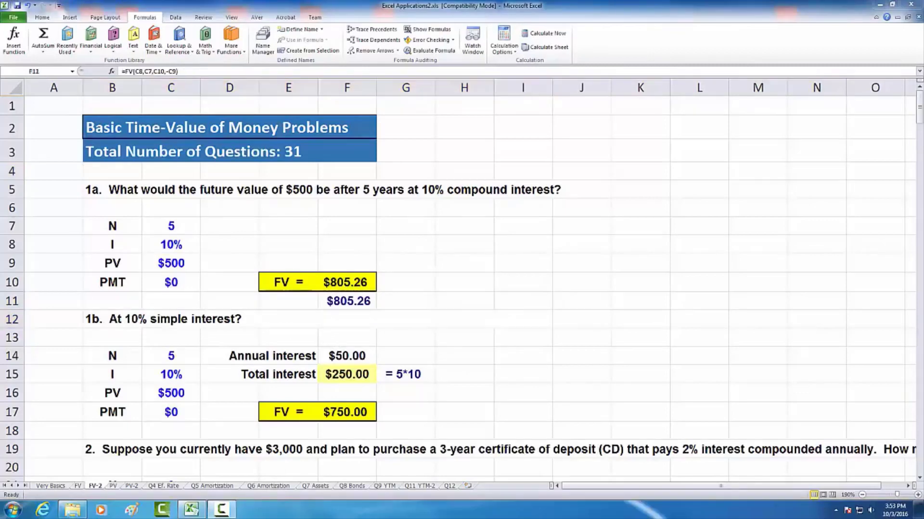
- Examine question 1b's formulas for annual interest in F14, total interest in F15 and simple-interest future value in F17
click(343, 356)
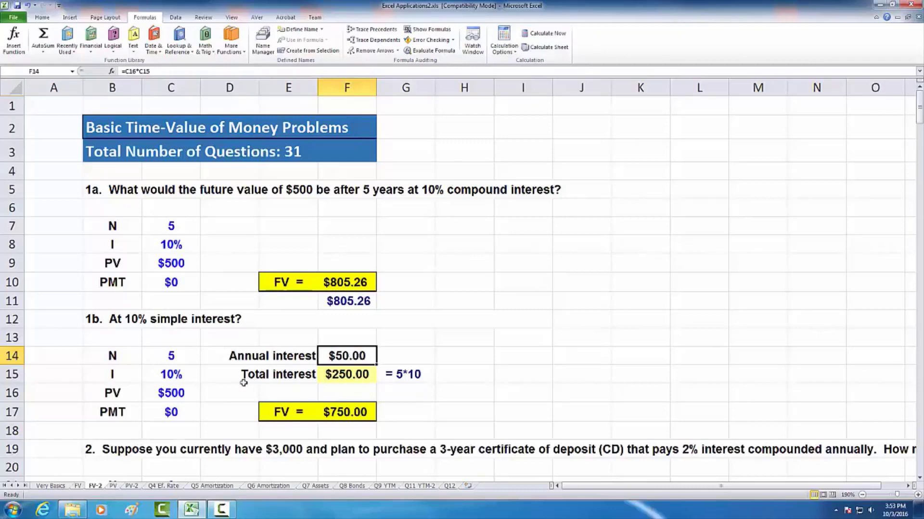
key(F2)
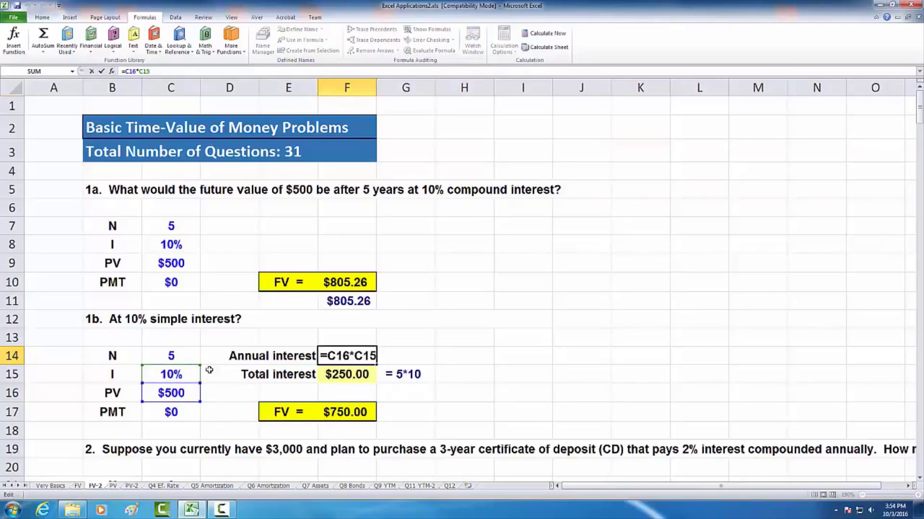
key(Escape)
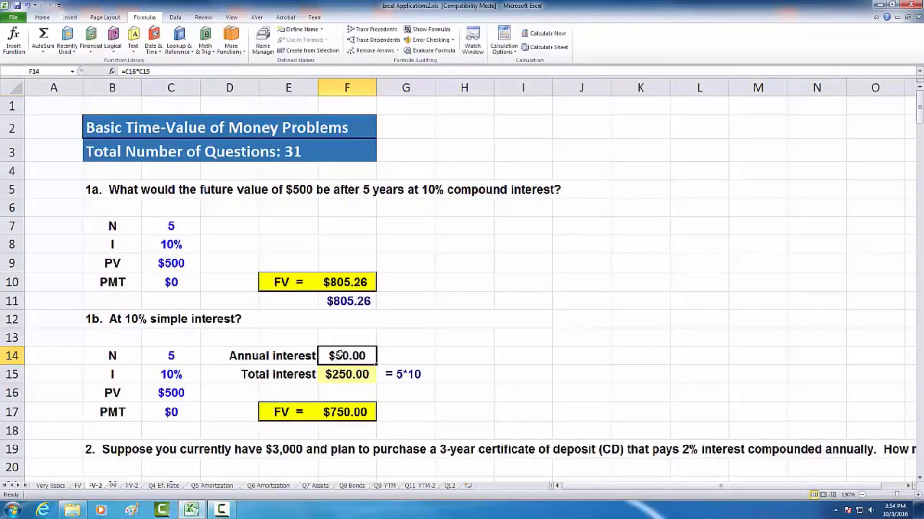
click(347, 372)
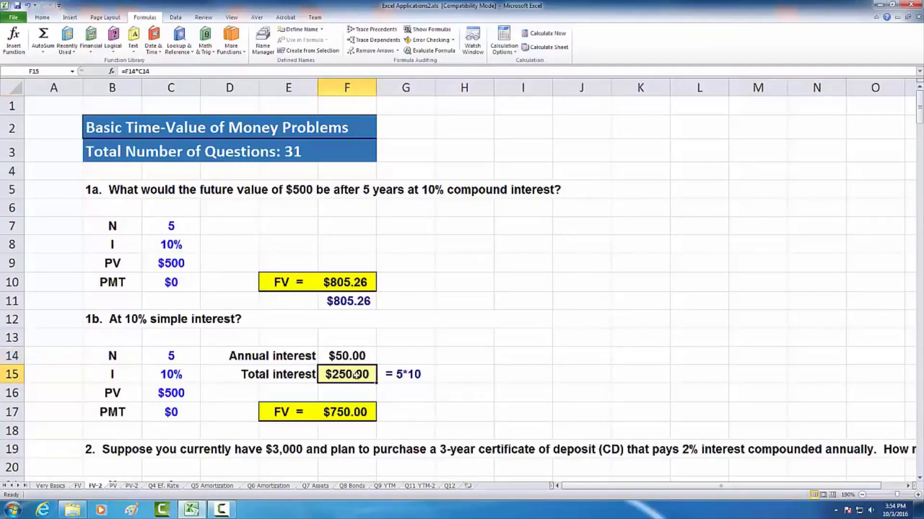
click(350, 413)
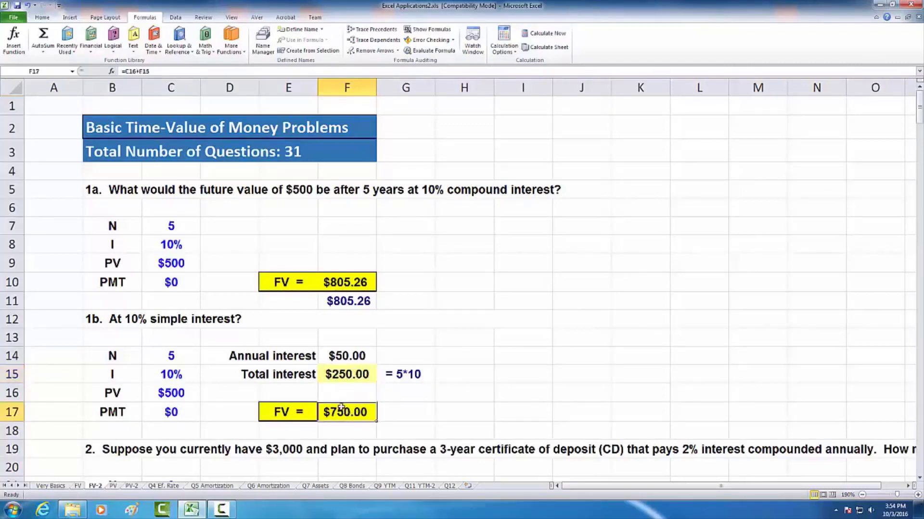
key(F2)
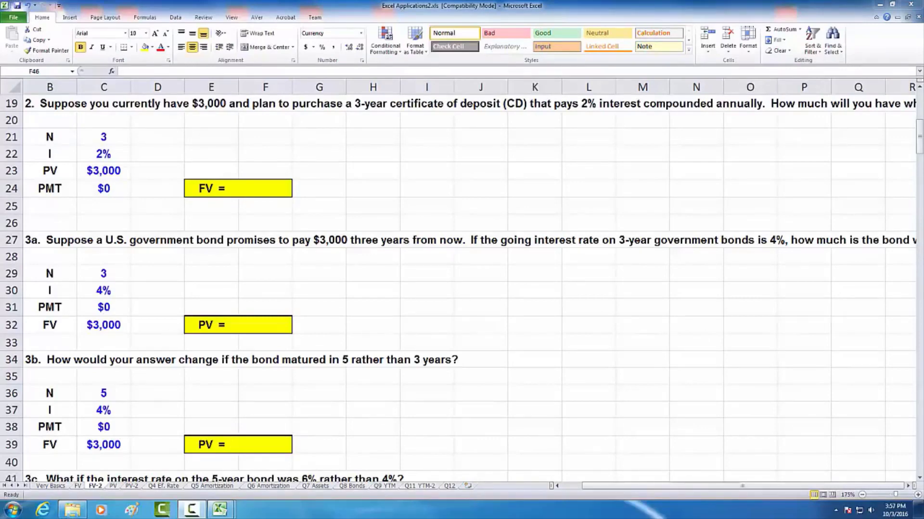
- Read question 2 about the 3-year CD in full and start an FV function formula in F24
click(907, 485)
click(907, 486)
click(908, 486)
click(907, 486)
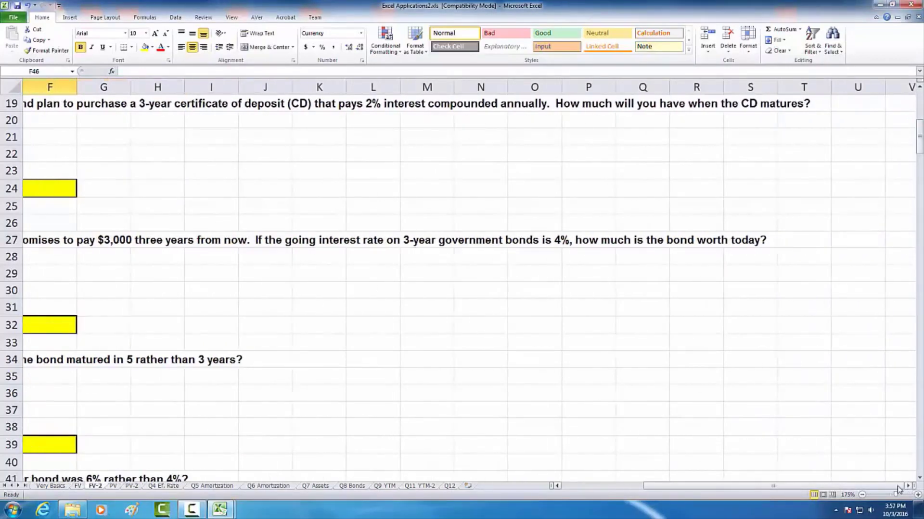
drag(886, 487, 789, 490)
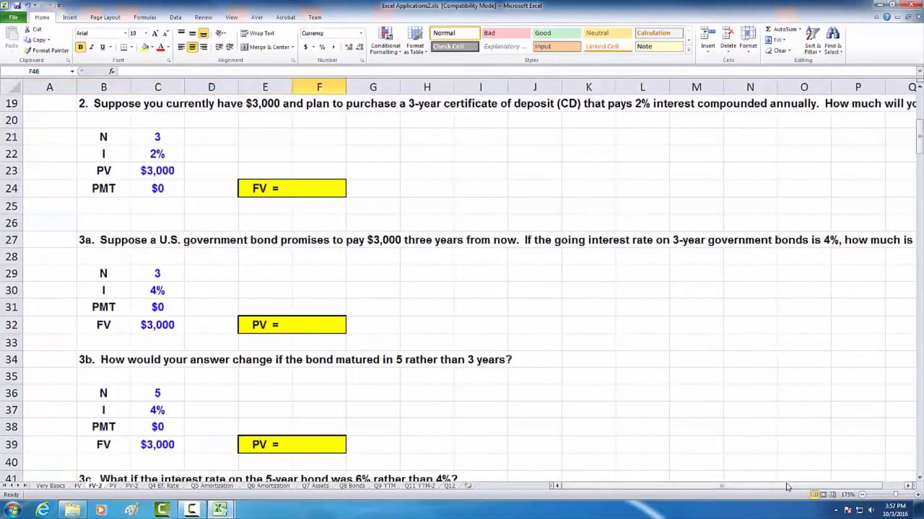
click(907, 486)
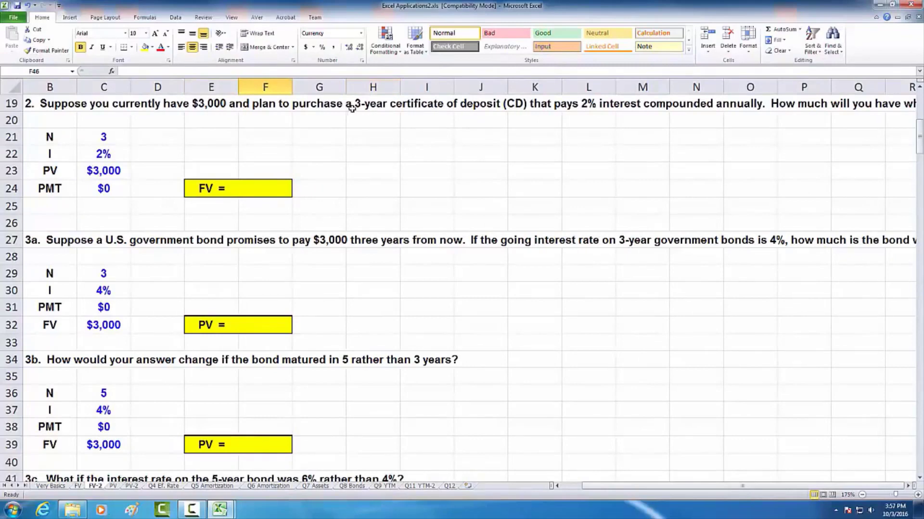
click(263, 190)
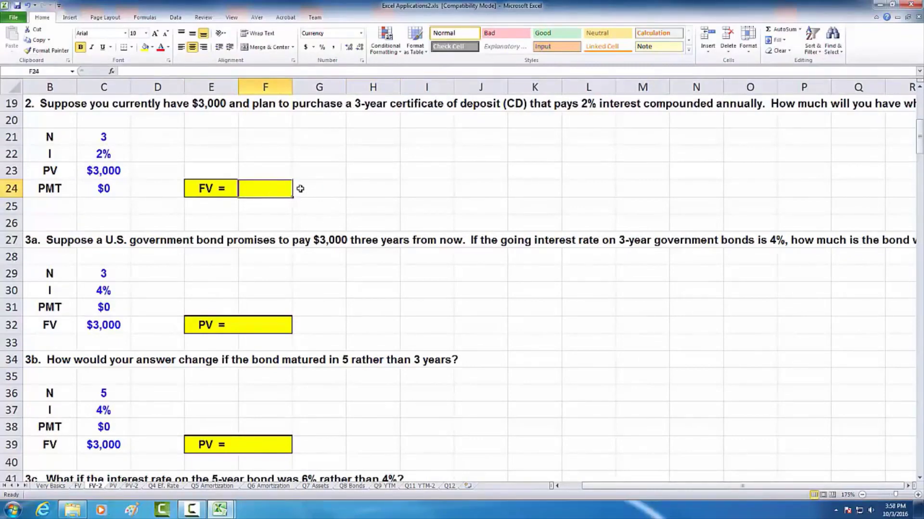
text(=)
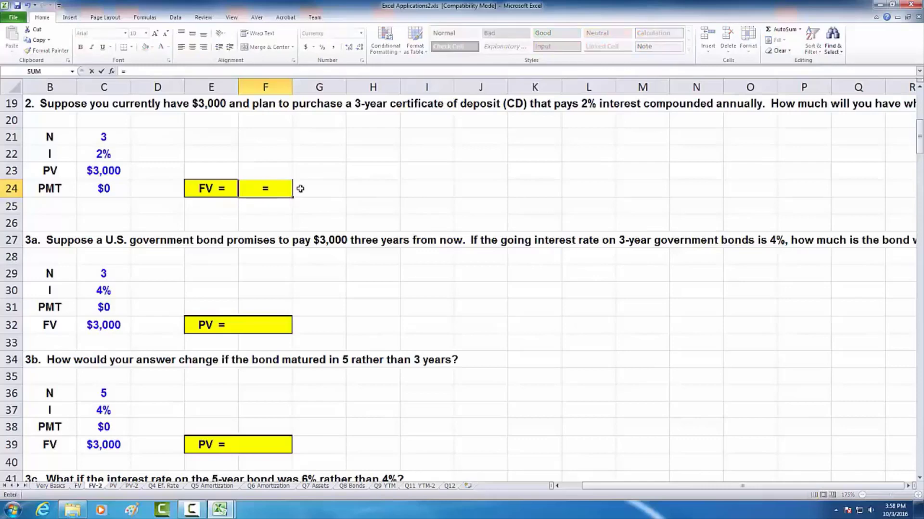
text(fv)
key(Tab)
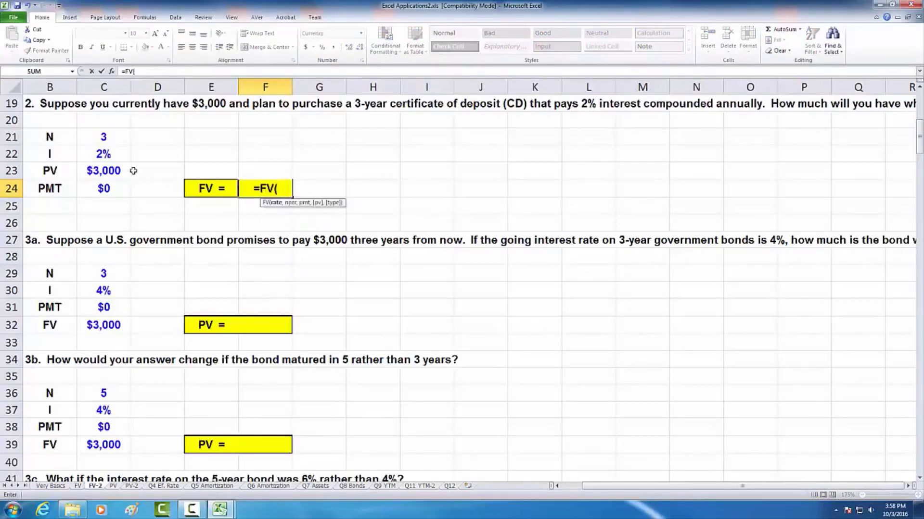
click(100, 152)
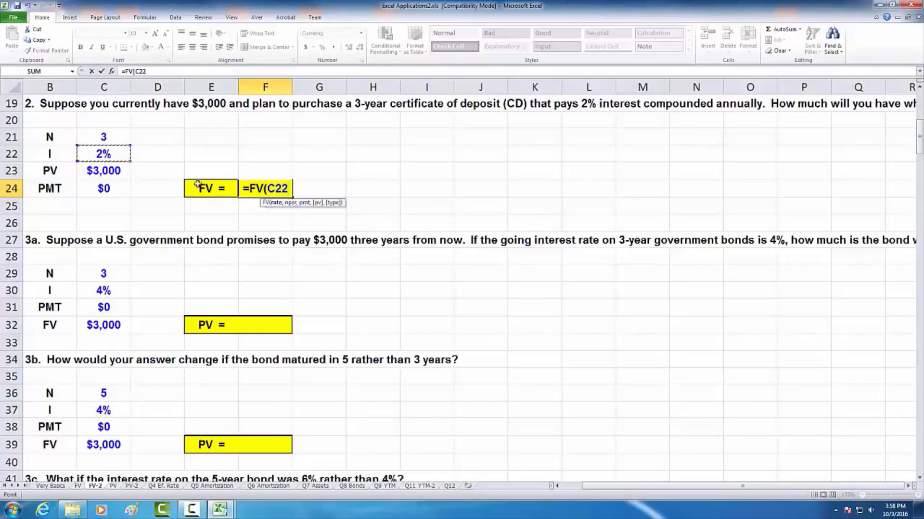
click(107, 137)
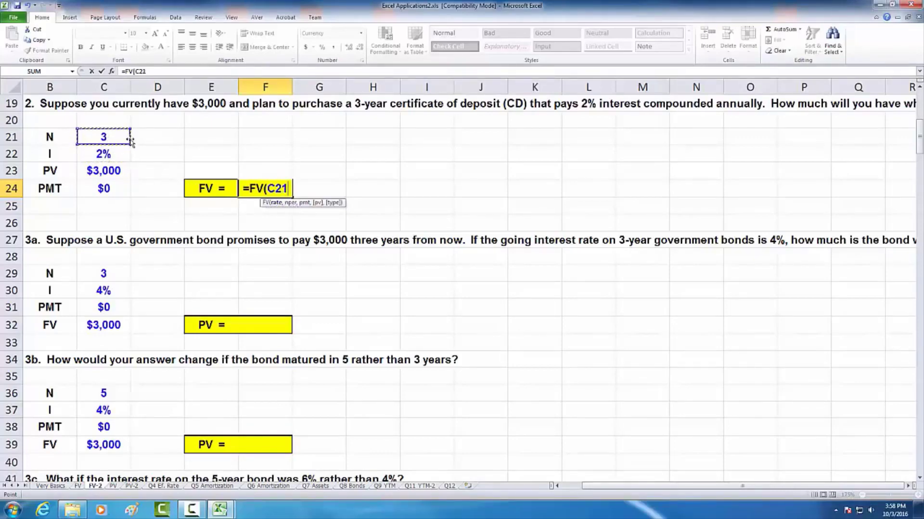
key(BackSpace)
key(BackSpace)
key(BackSpace)
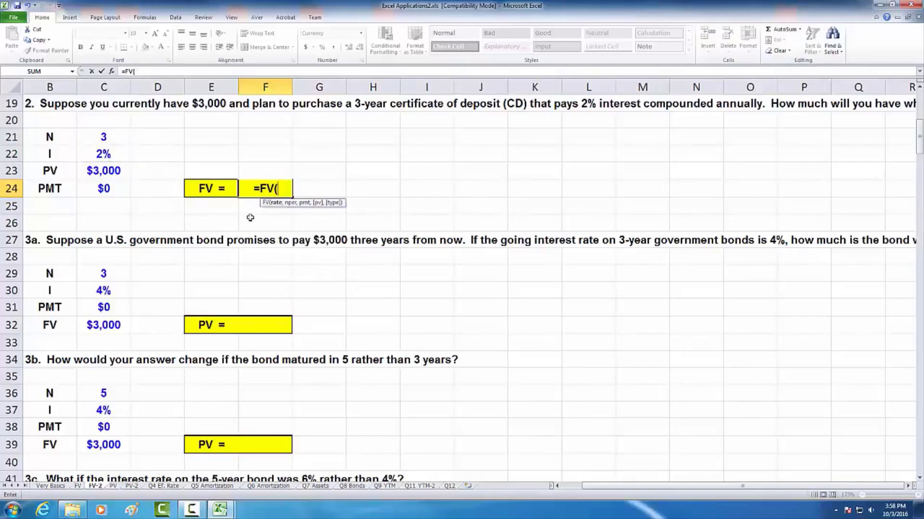
- Complete the future value formula for question 2 in F24 as =FV(C22,C21,C24,C23)
click(114, 153)
text(,)
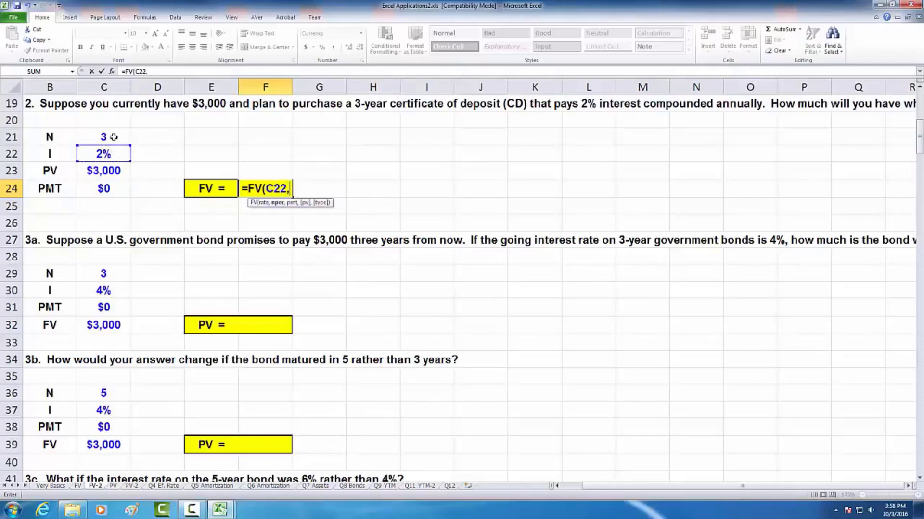
click(113, 137)
text(,)
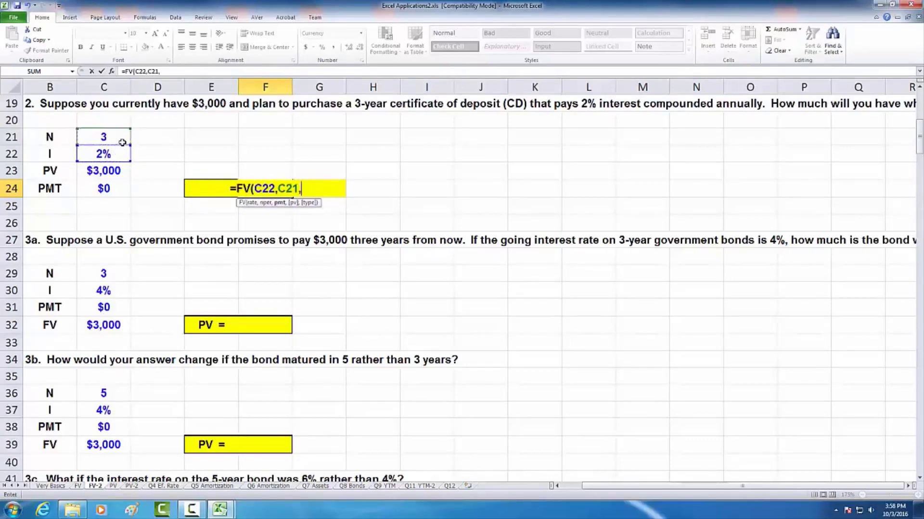
click(104, 188)
text(,)
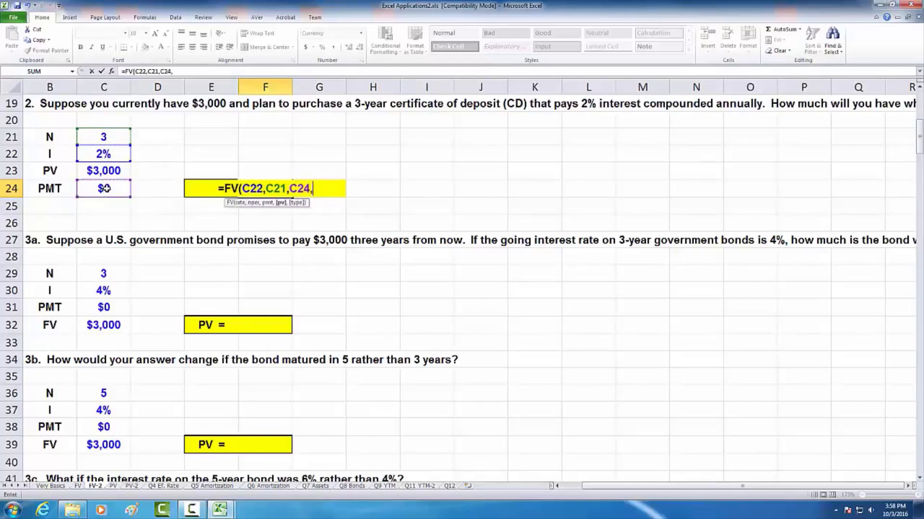
click(110, 170)
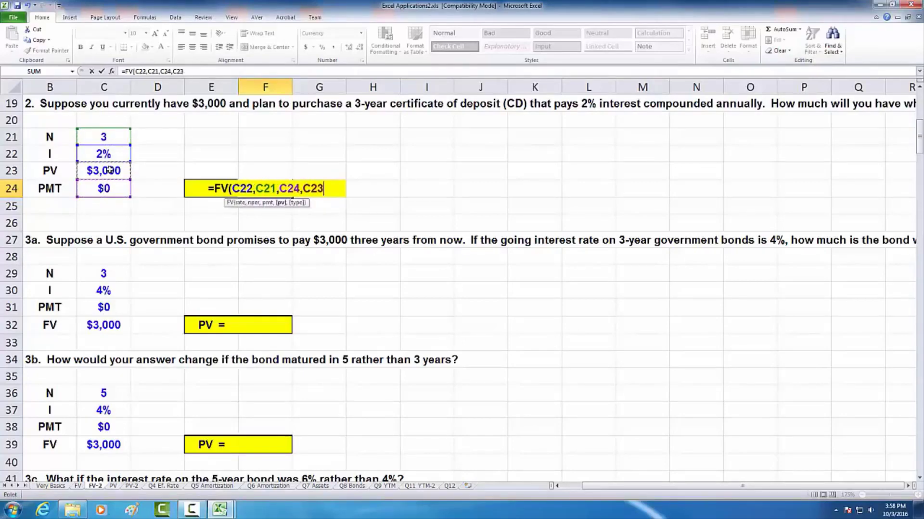
text())
key(Return)
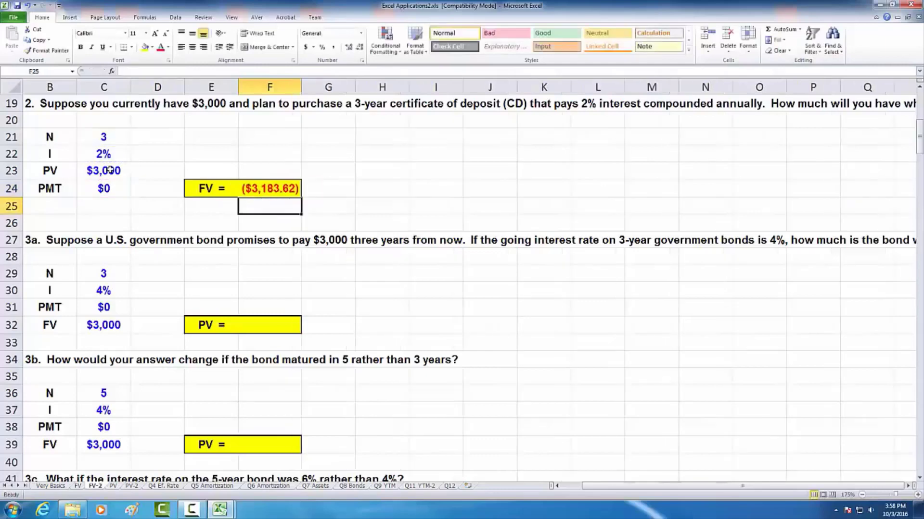
- Negate the present value argument in F24 so the formula reads =FV(C22,C21,C24,-C23)
click(265, 188)
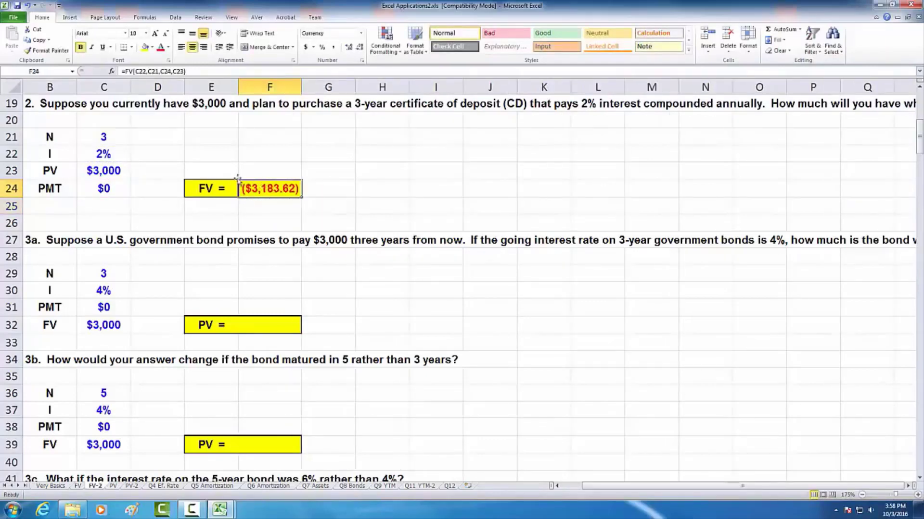
click(174, 71)
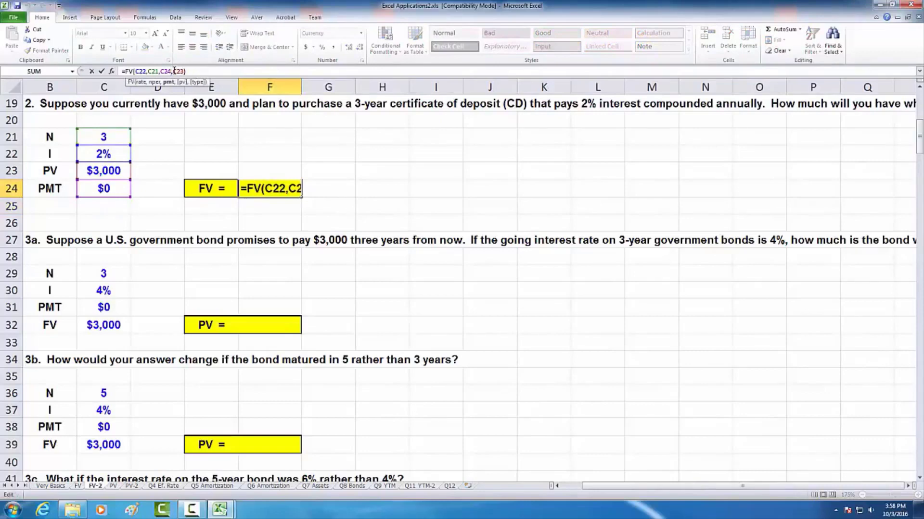
text(-)
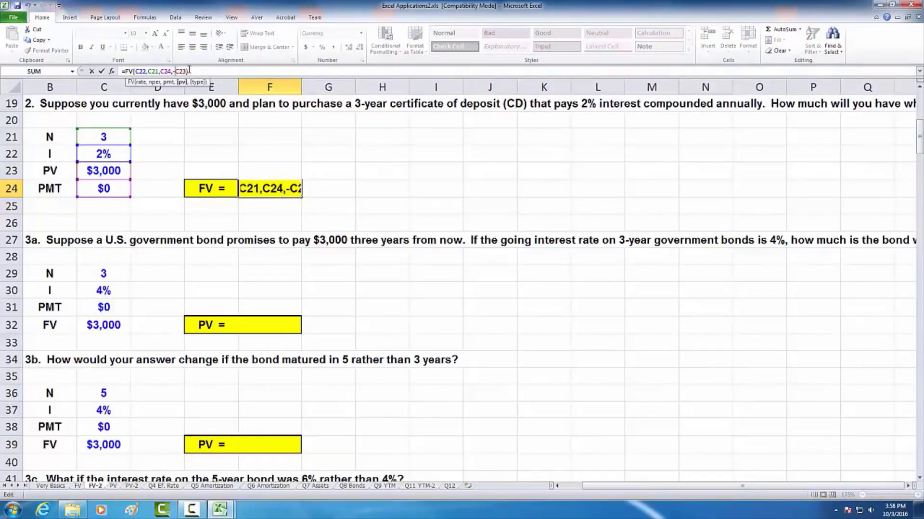
key(Return)
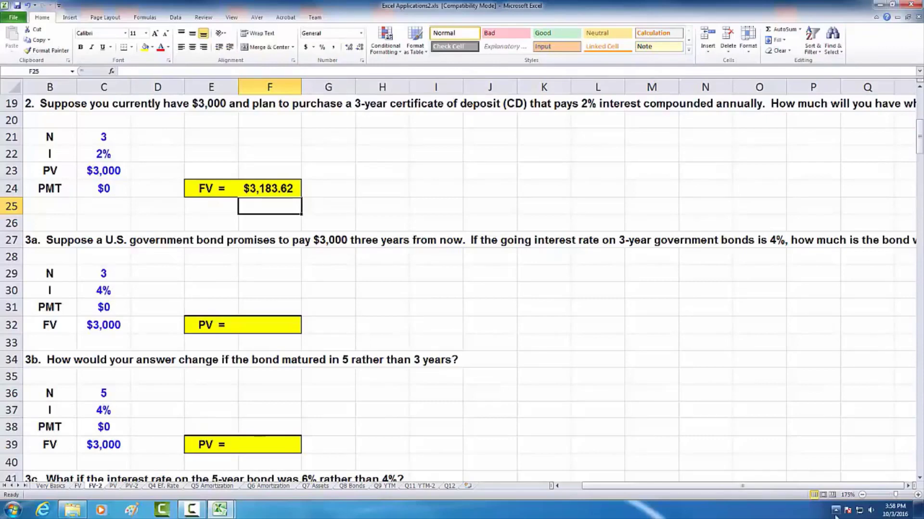
- Read question 3a about the 3-year government bond in full and start a PV function formula in F32
click(907, 486)
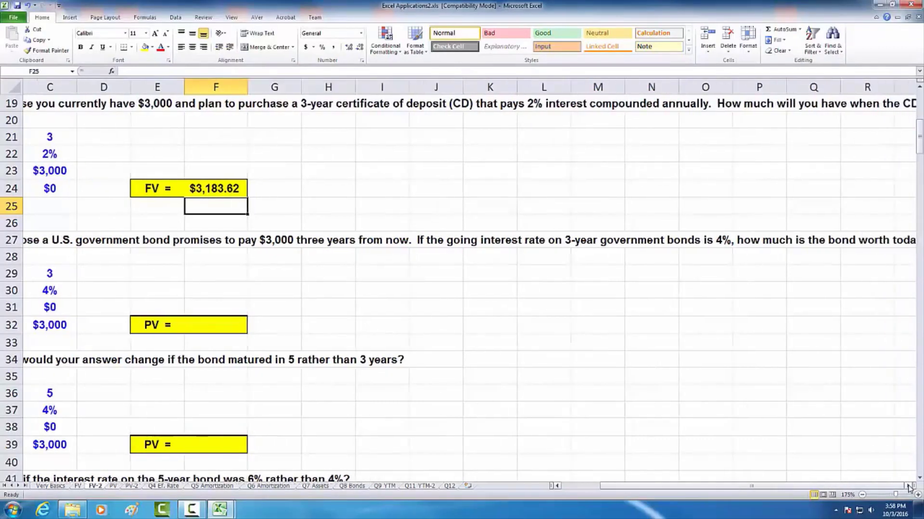
click(908, 487)
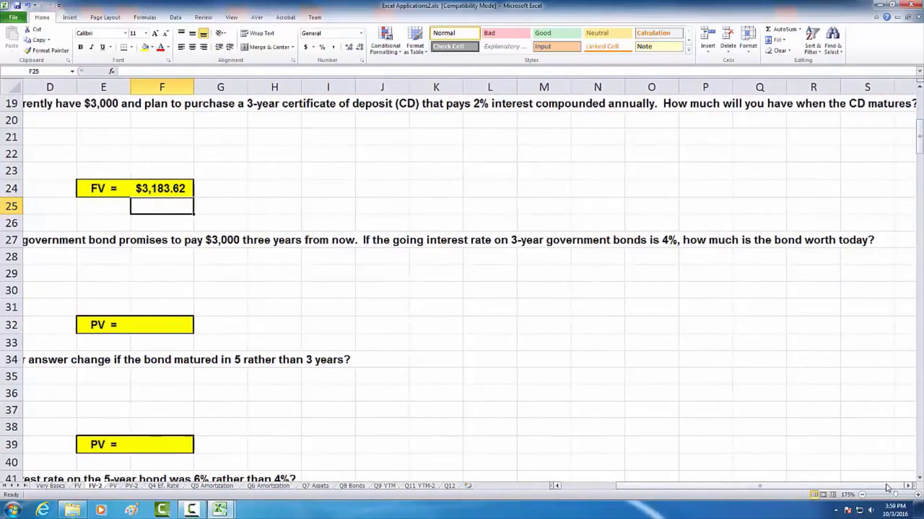
drag(886, 487, 828, 487)
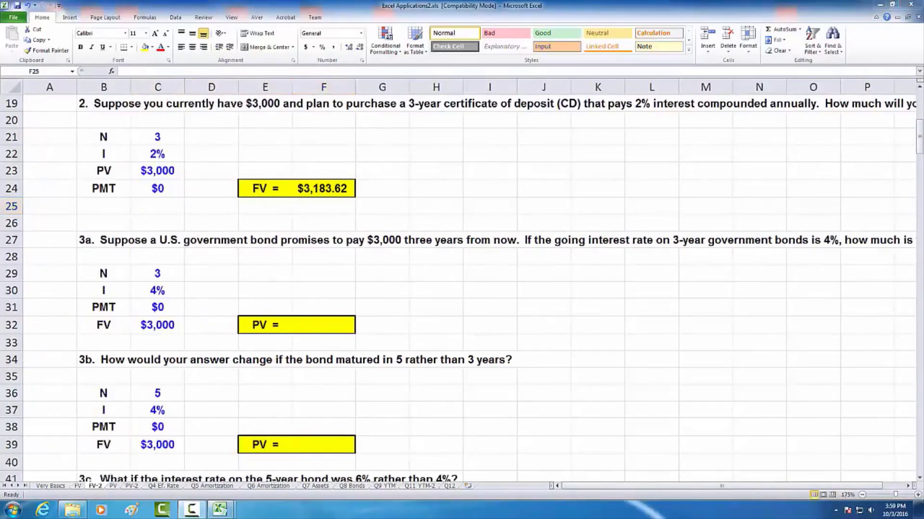
click(316, 324)
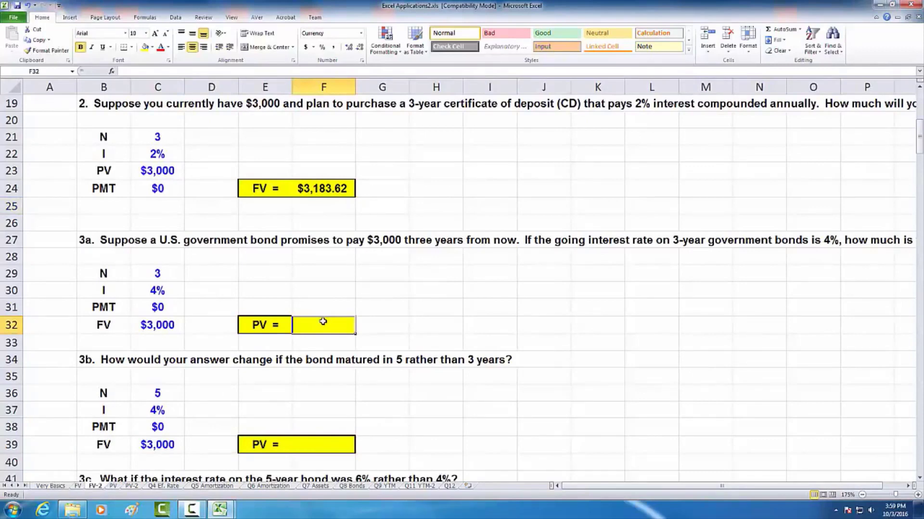
text(=)
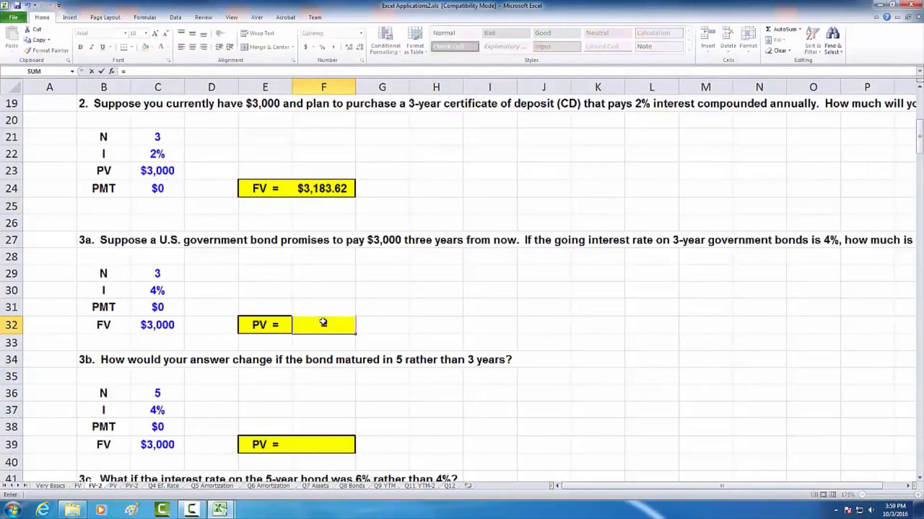
text(pv)
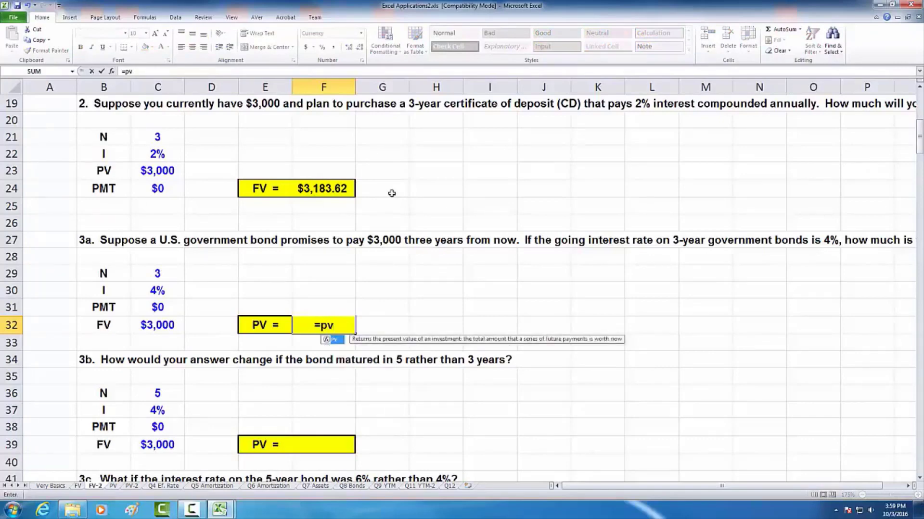
key(Tab)
key(BackSpace)
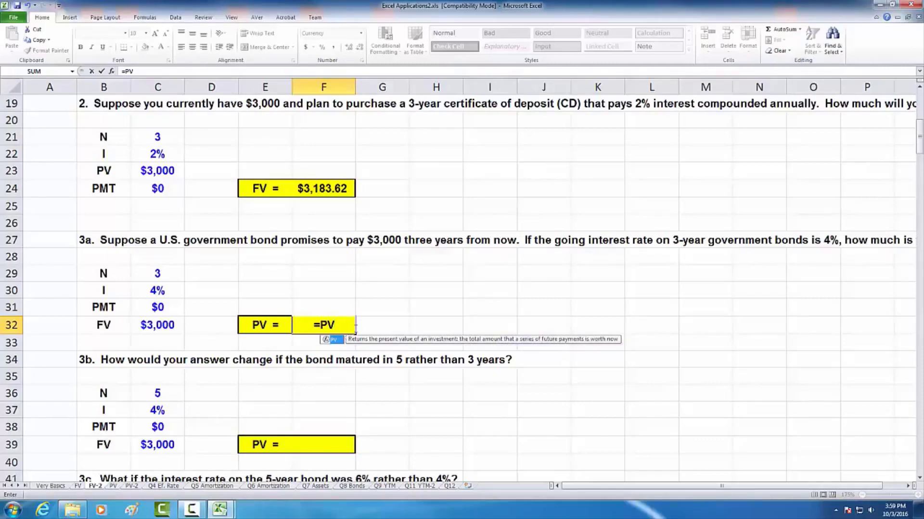
text(()
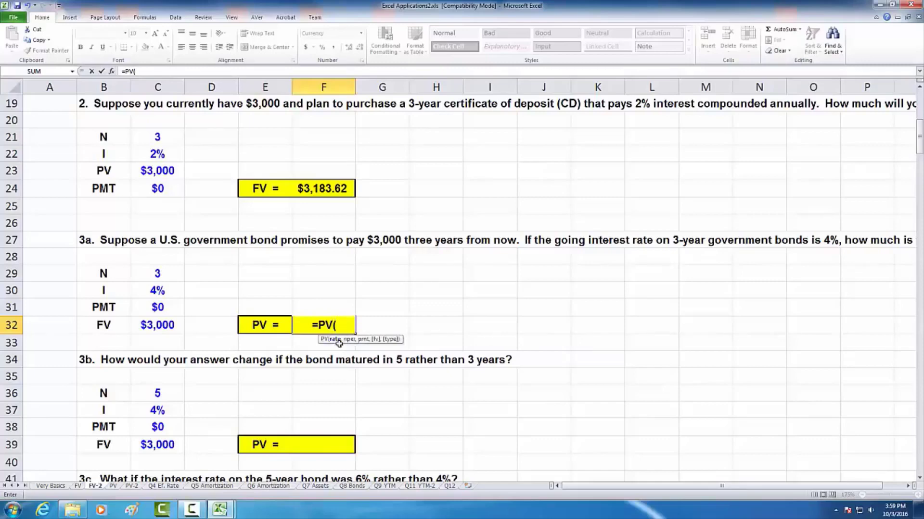
- Complete the present value formula for question 3a in F32 as =PV(C30,C29,C31,C32)
click(153, 290)
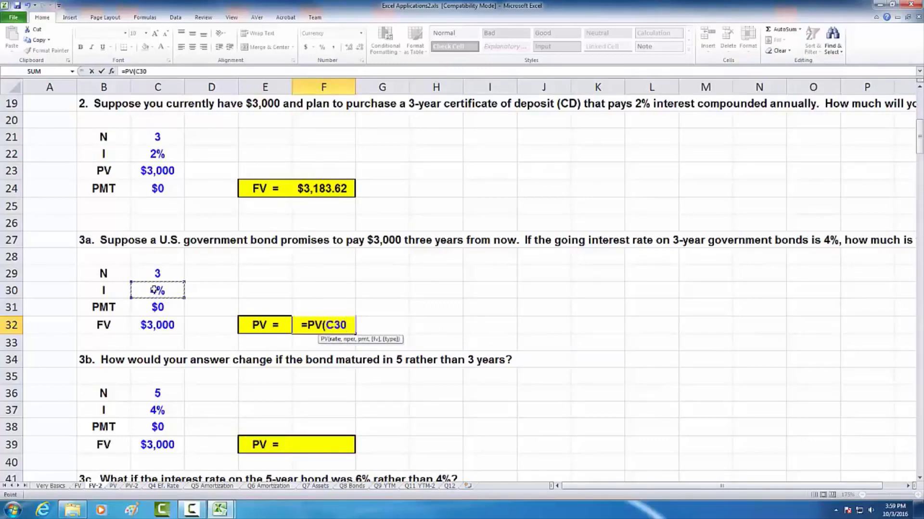
text(,)
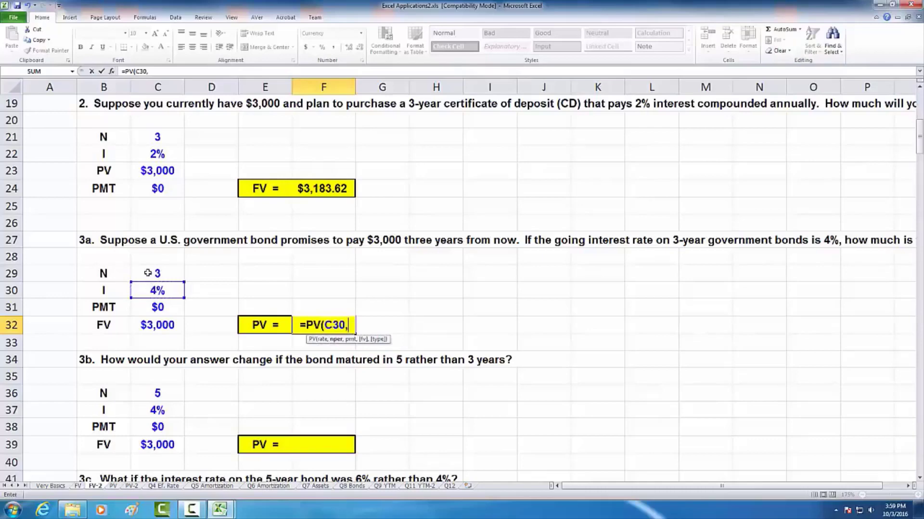
click(150, 273)
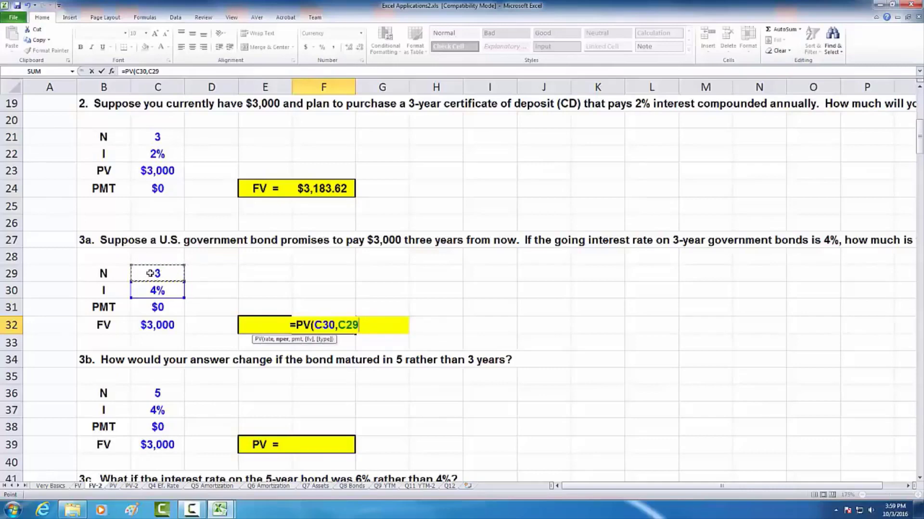
text(,)
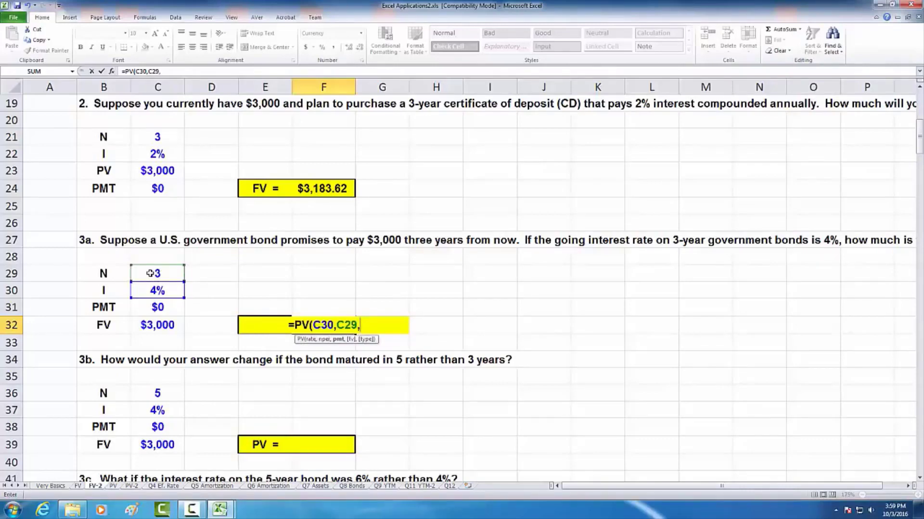
click(157, 308)
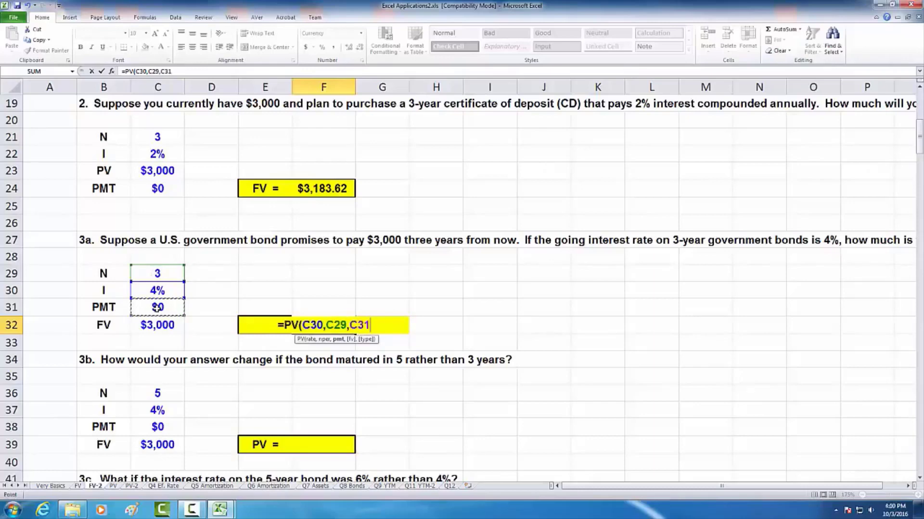
text(,)
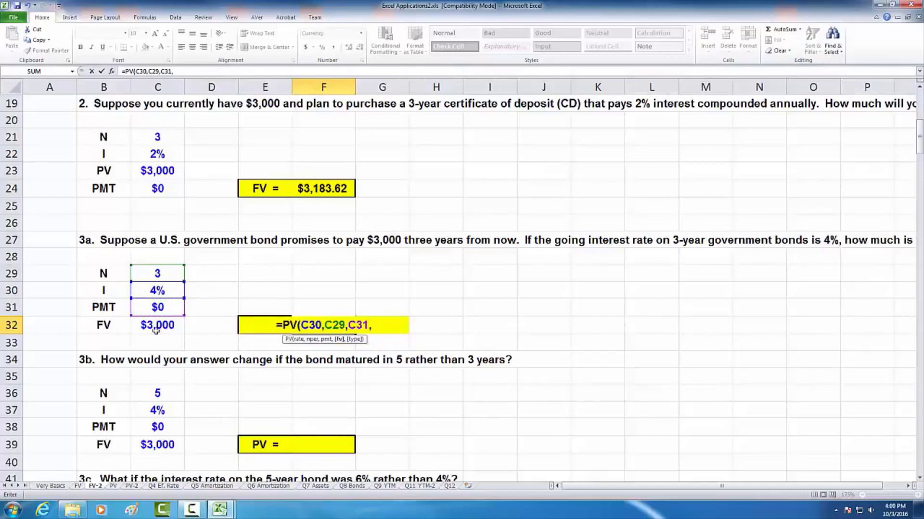
click(154, 326)
text())
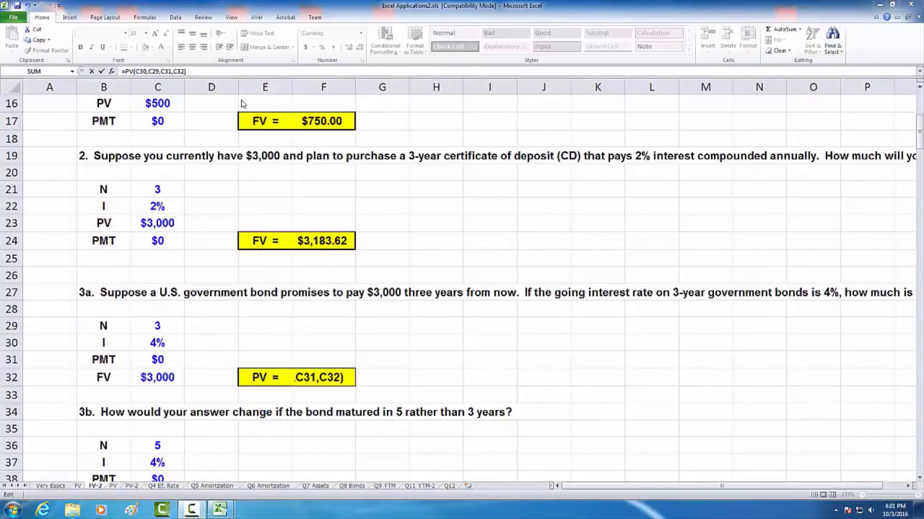
click(217, 70)
key(Return)
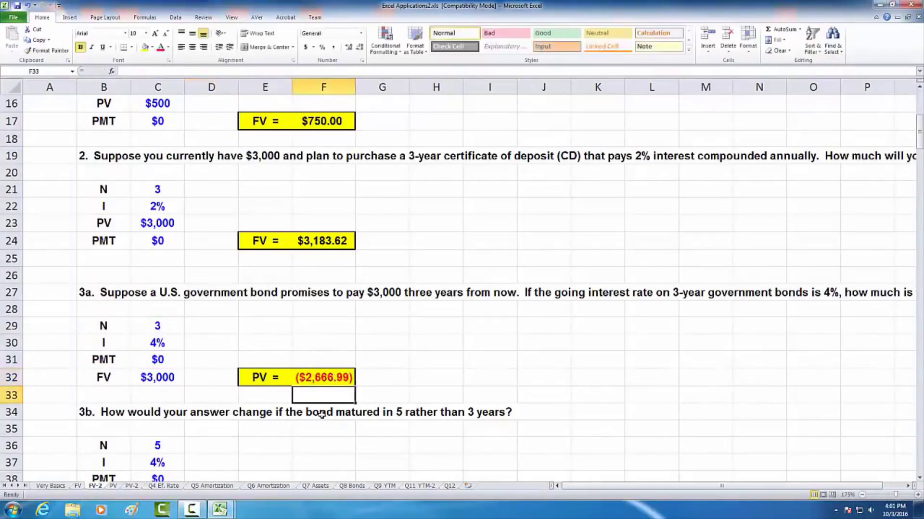
- Negate the future value argument in F32 so the formula reads =PV(C30,C29,C31,-C32)
scroll(289, 340, down, 1)
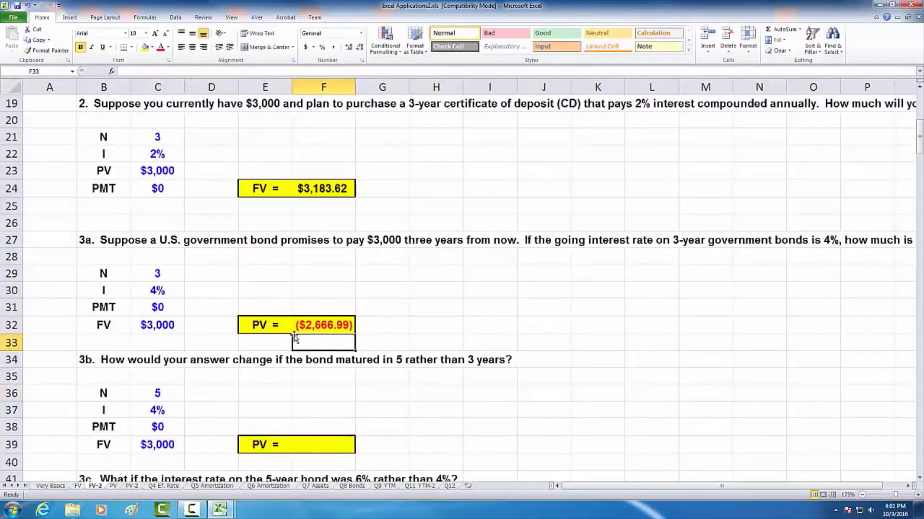
click(323, 325)
click(175, 71)
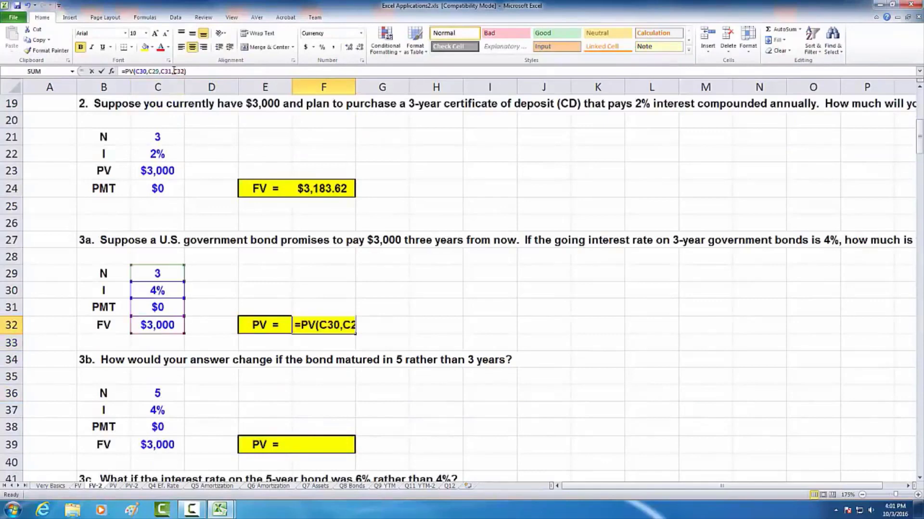
text(-)
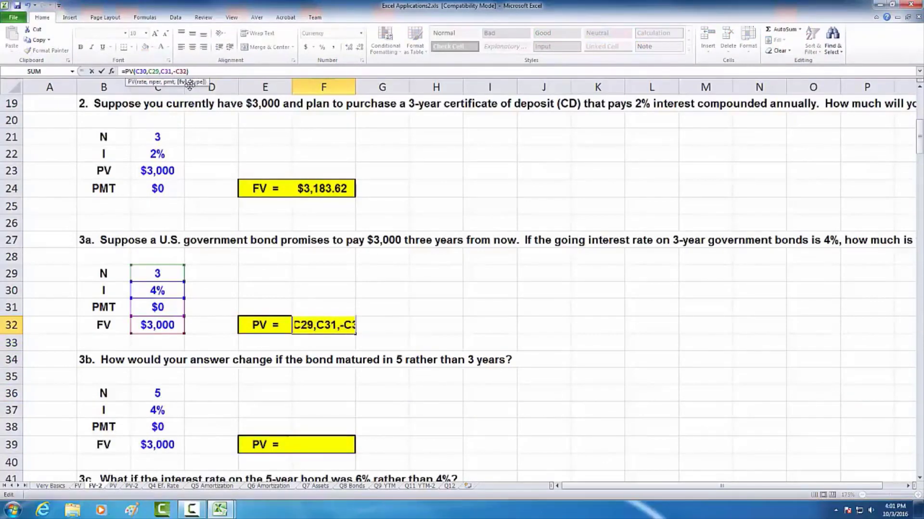
key(Return)
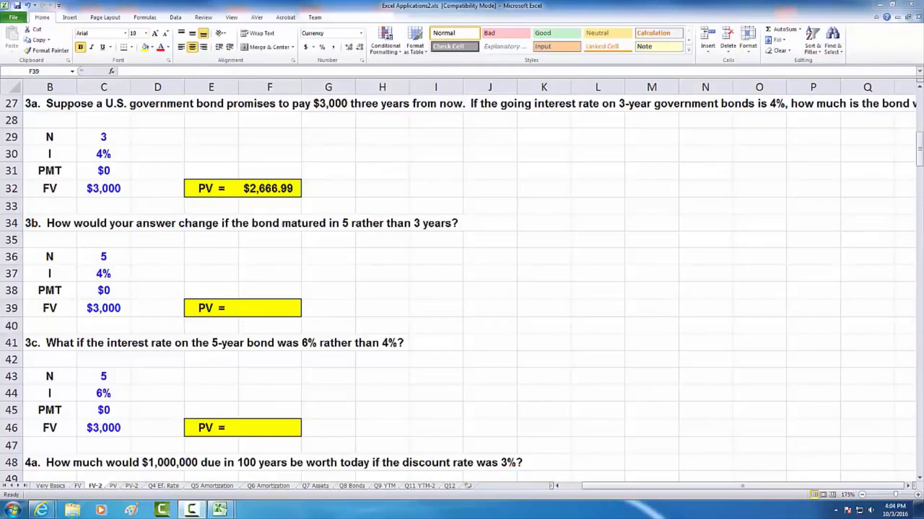
- Start a PV function formula for question 3b in F39 with C37 as the rate and C36 as the number of periods
click(275, 308)
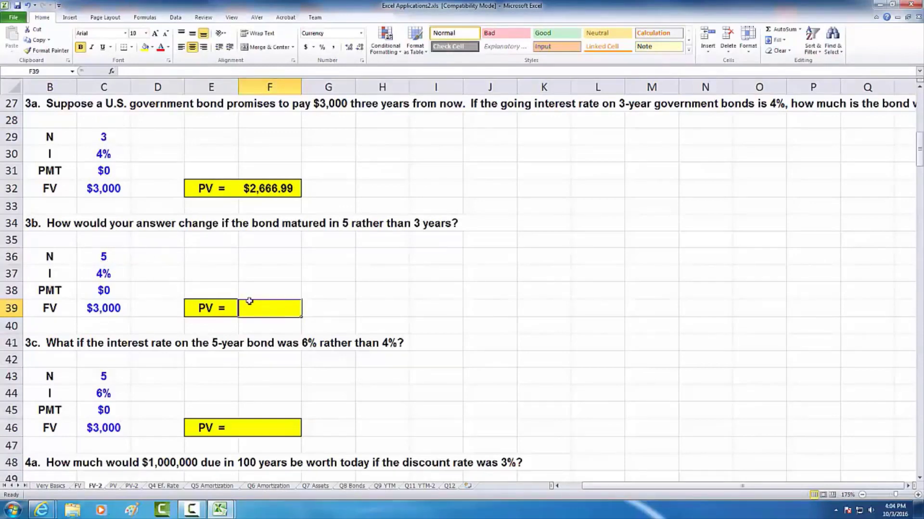
text(=pv)
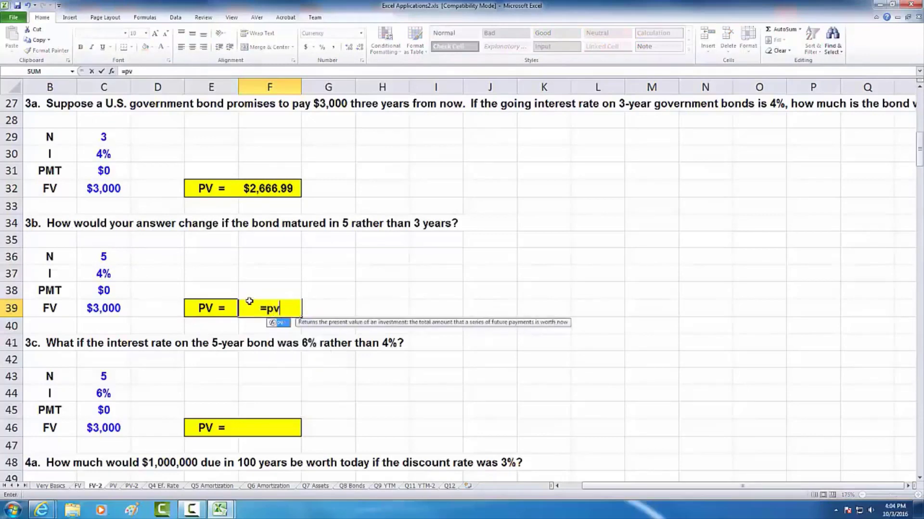
key(Tab)
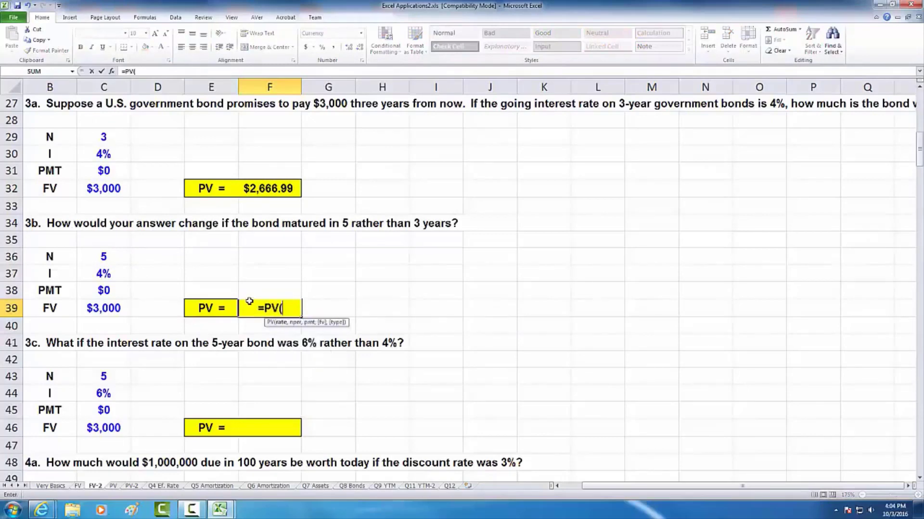
click(99, 272)
text(,)
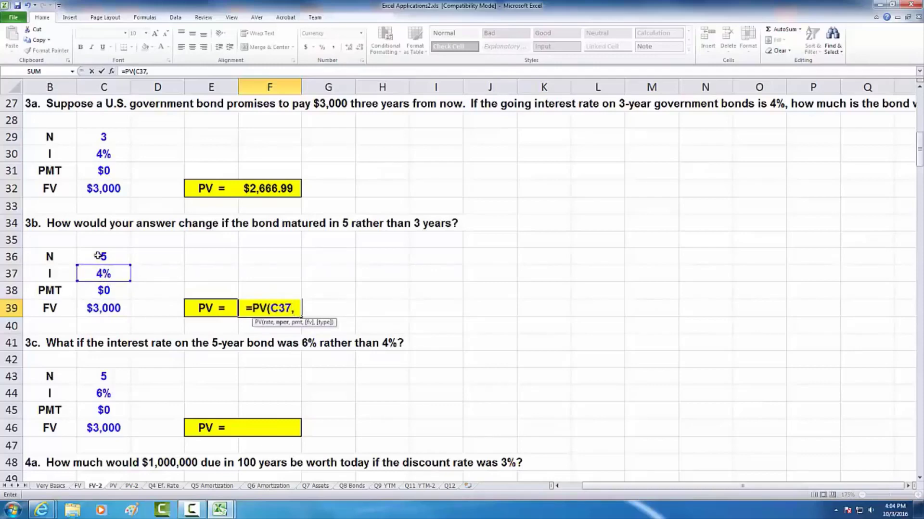
click(98, 256)
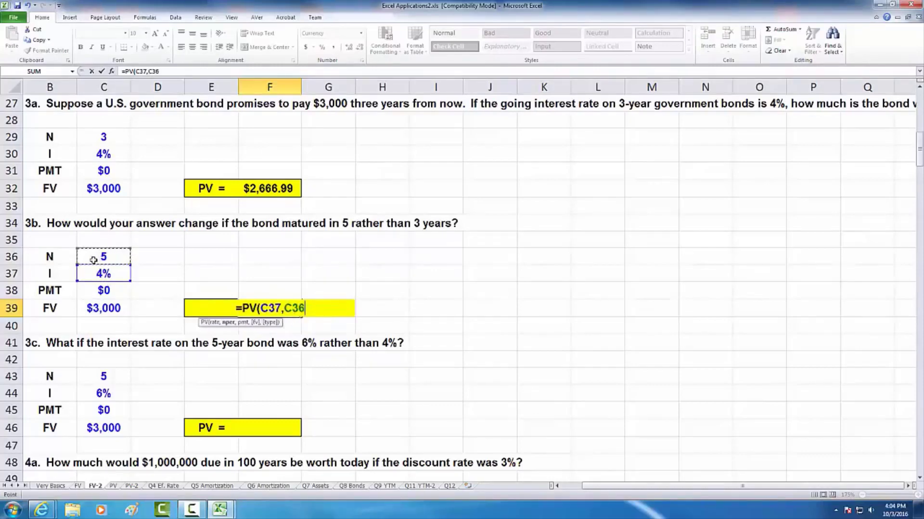
- Complete the F39 formula with payment C38 and negated future value C39, giving =PV(C37,C36,C38,-C39)
text(,0)
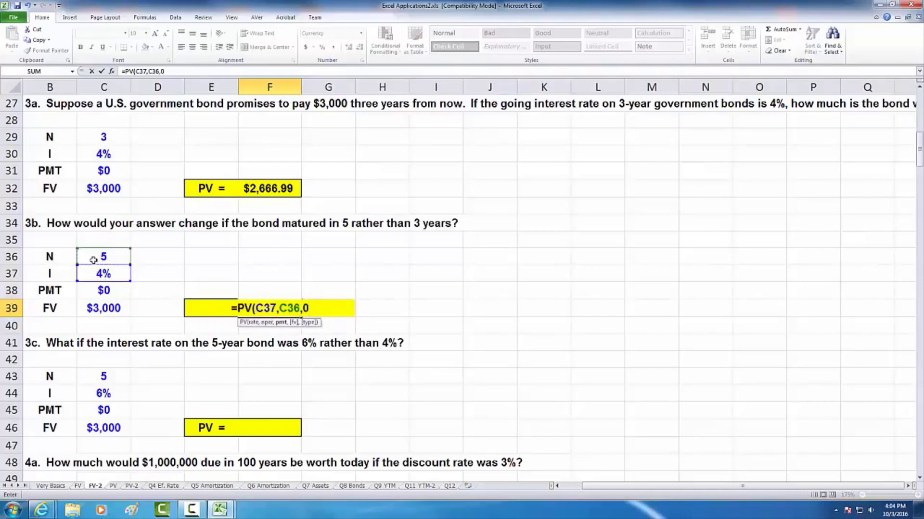
key(BackSpace)
click(105, 292)
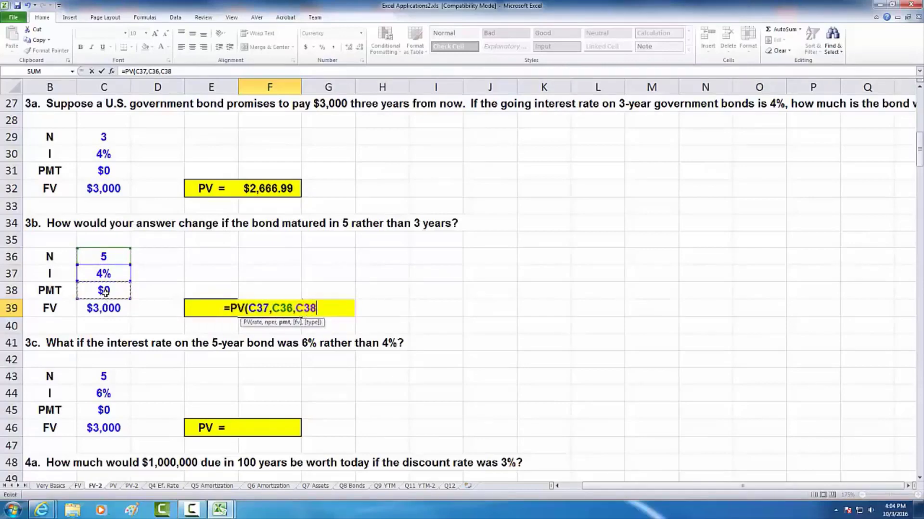
text(,)
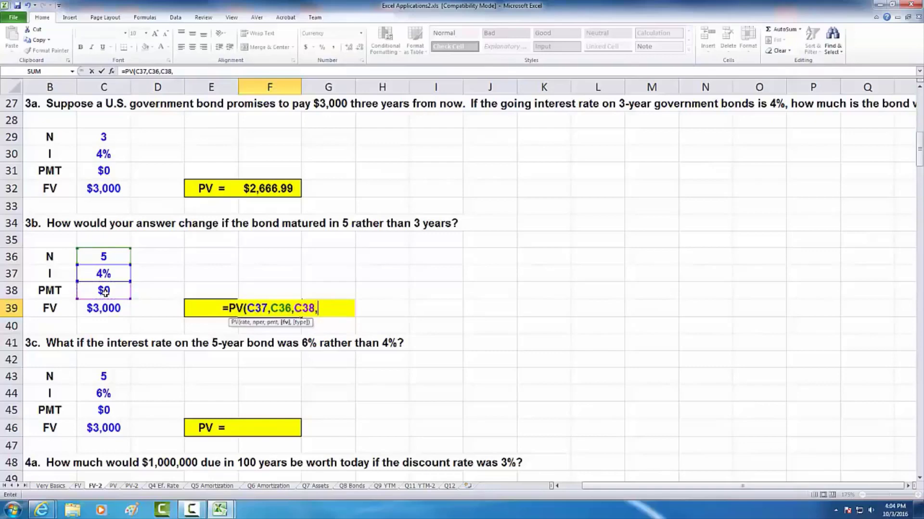
text(-)
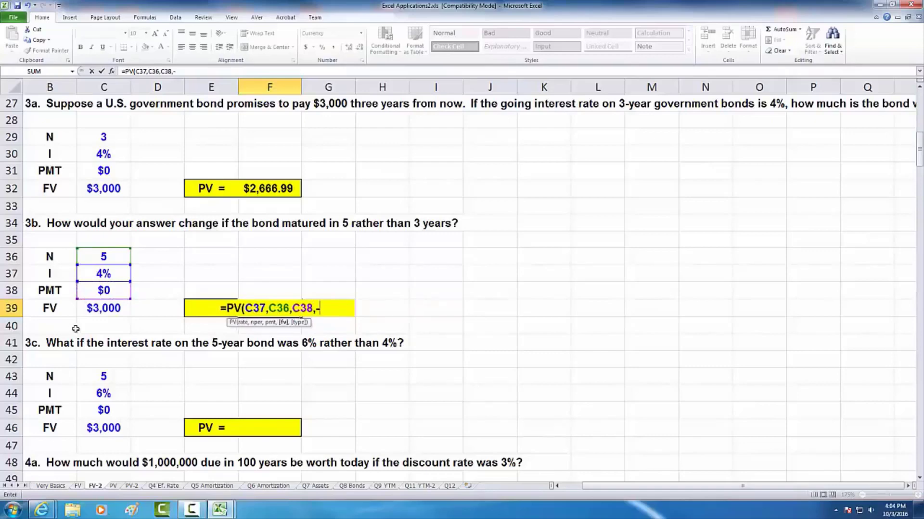
click(103, 309)
text())
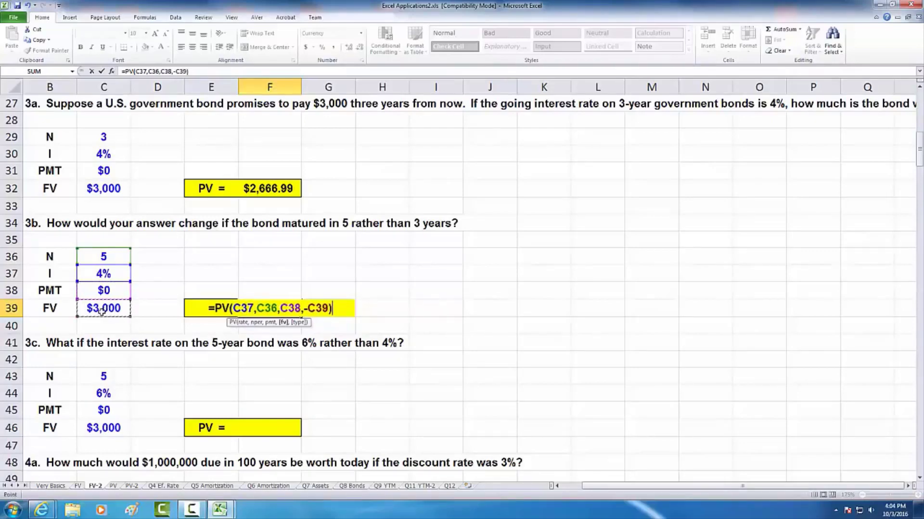
key(Return)
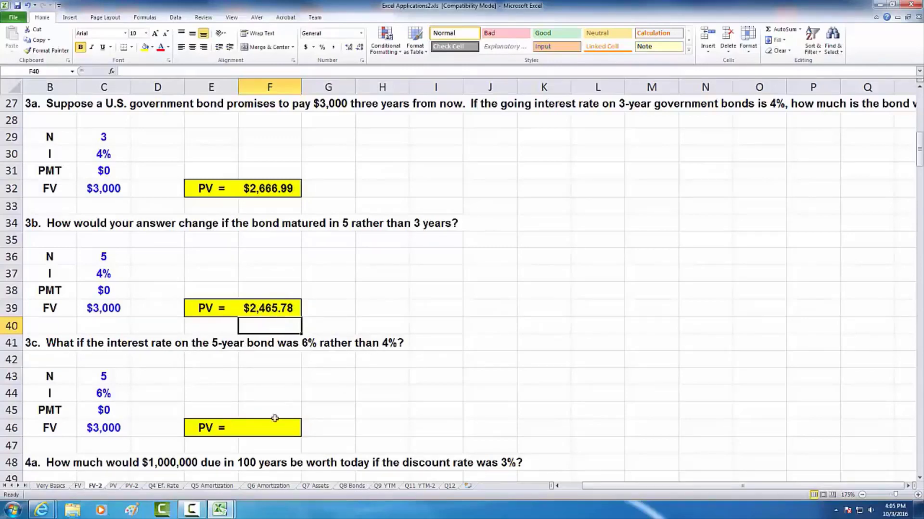
- Start a PV function formula for question 3c in F46 with C44 as the rate and C43 as the number of periods
click(254, 427)
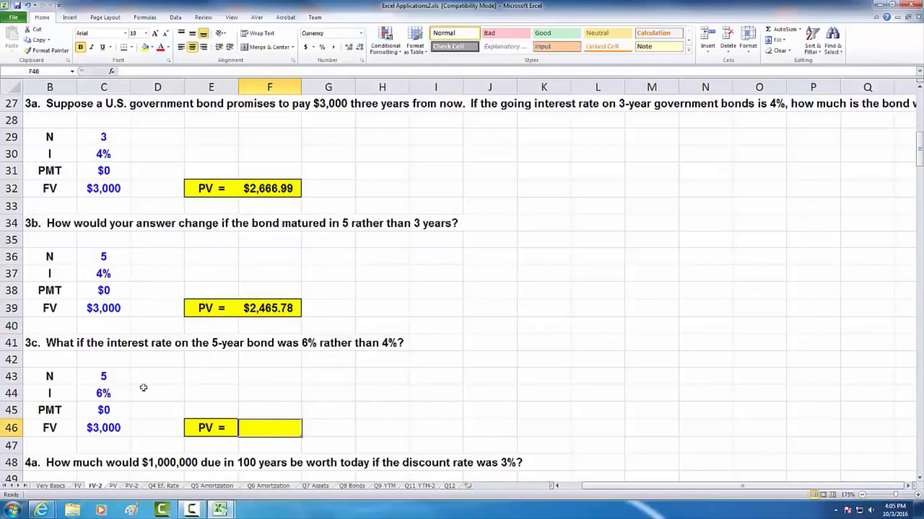
text(=)
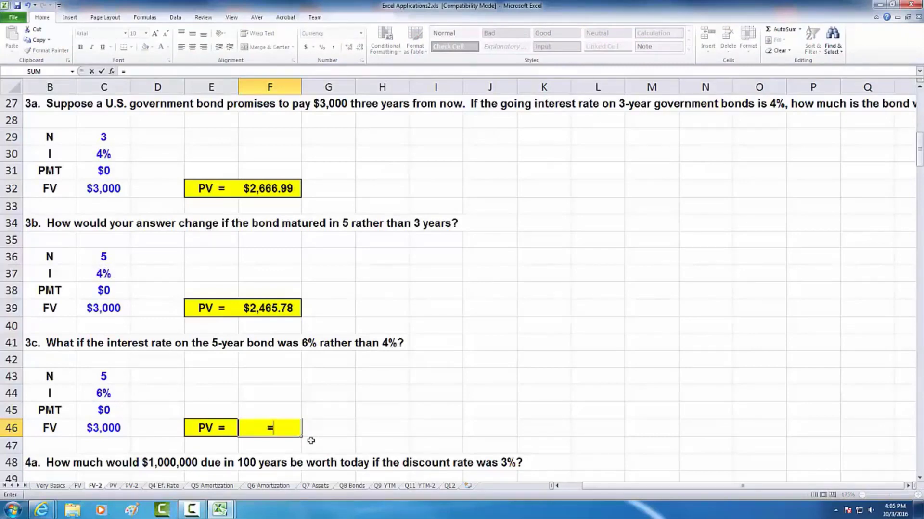
text(pv()
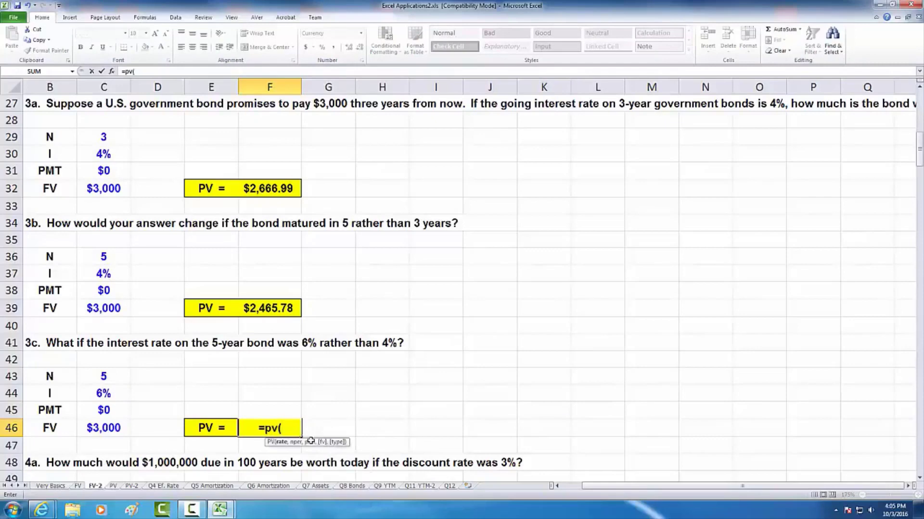
click(108, 393)
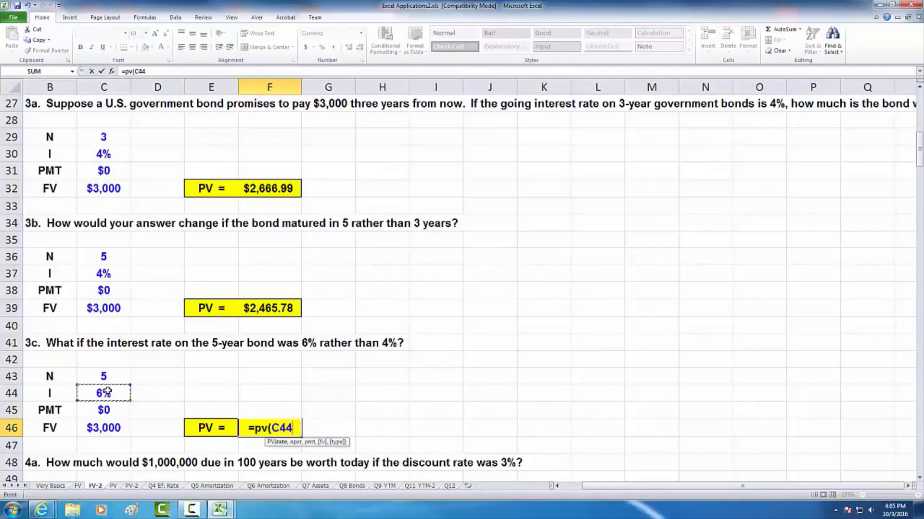
text(,)
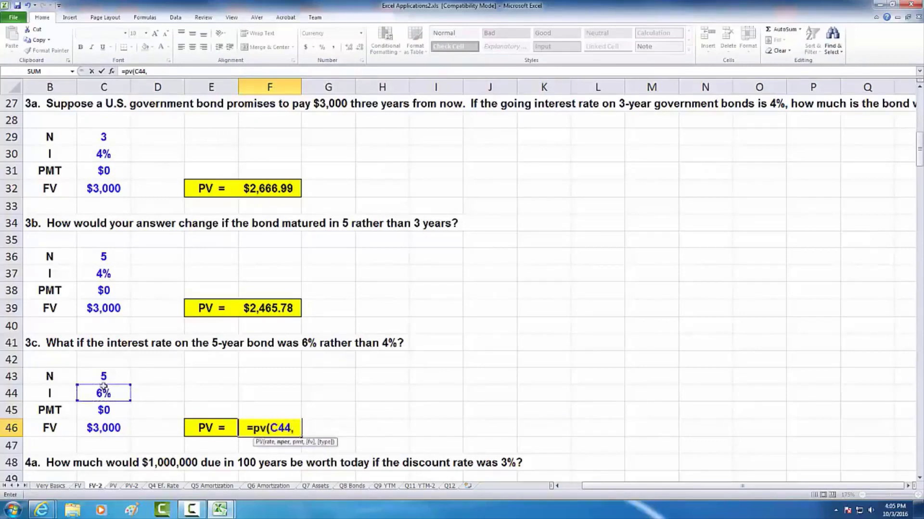
click(99, 378)
text(,)
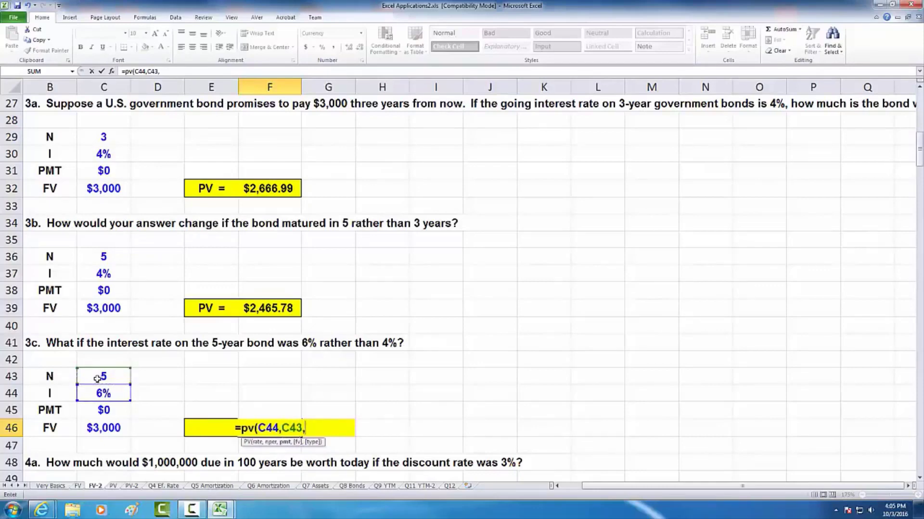
- Complete the F46 formula with payment C45 and negated future value C46, giving =PV(C44,C43,C45,-C46)
click(90, 412)
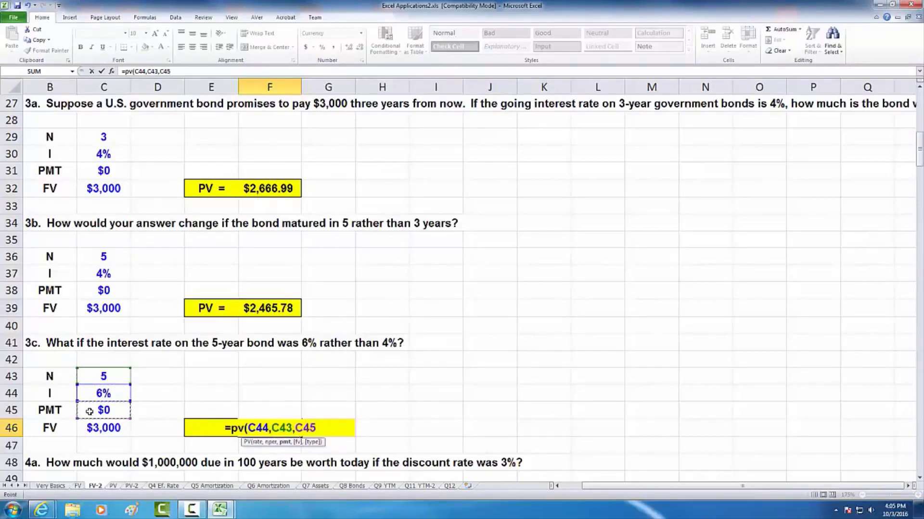
text(,)
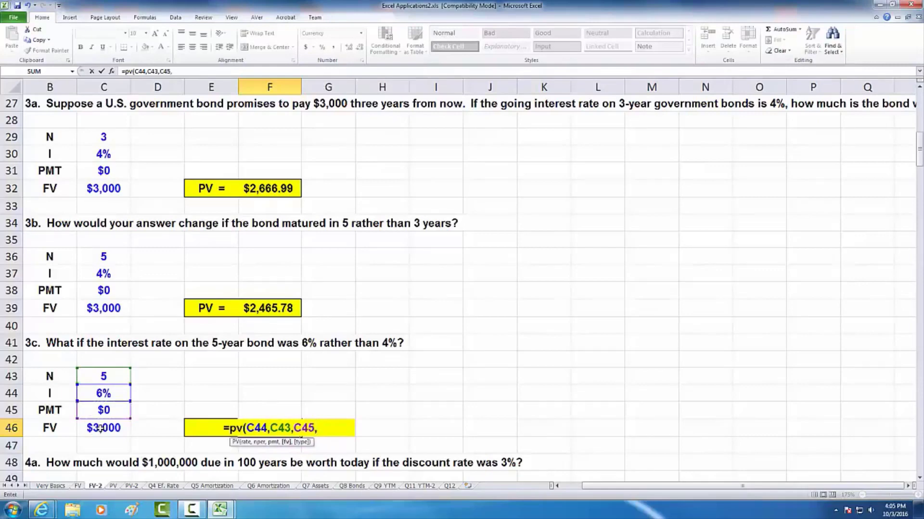
text(-)
click(92, 427)
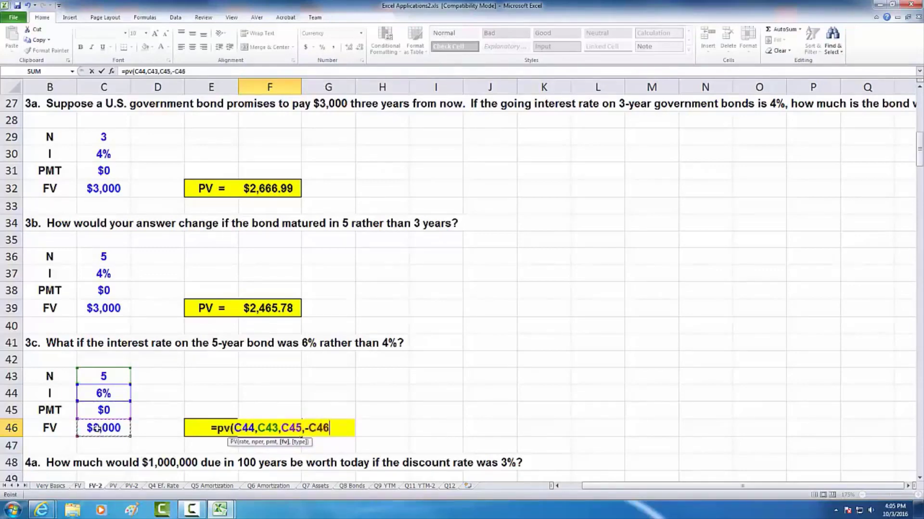
text())
key(Return)
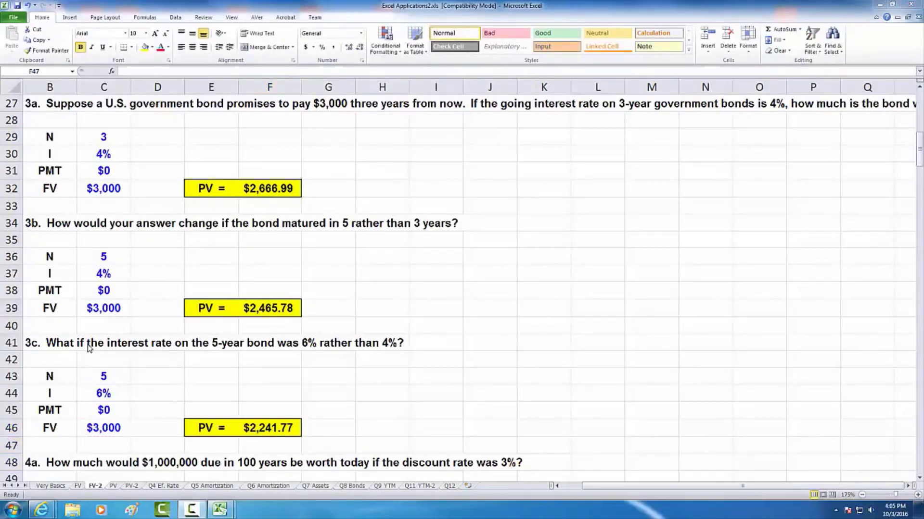
- Clear the existing answers for questions 4a, 4b and 5a in F53, F60 and F68, and widen column C to fit the $1,000,000 values
click(123, 390)
scroll(140, 387, down, 5)
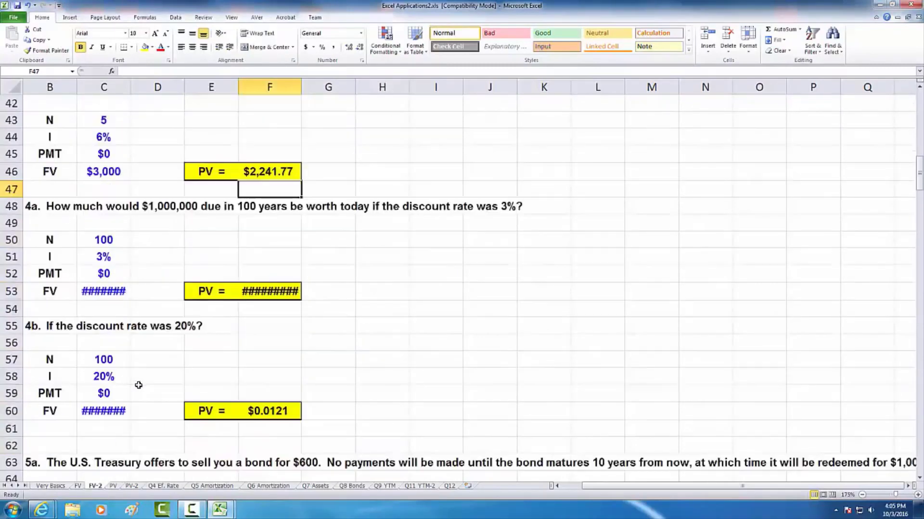
scroll(138, 384, down, 1)
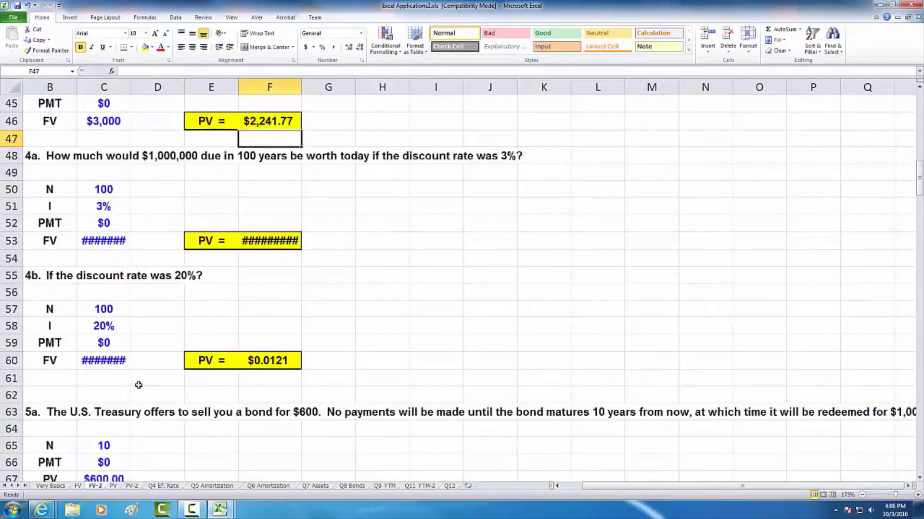
click(263, 244)
key(Delete)
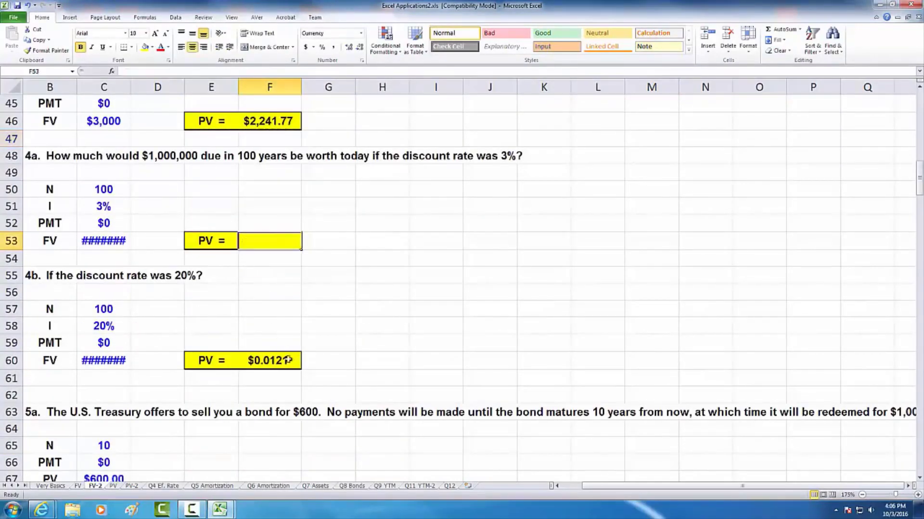
click(287, 360)
key(Delete)
scroll(264, 310, down, 1)
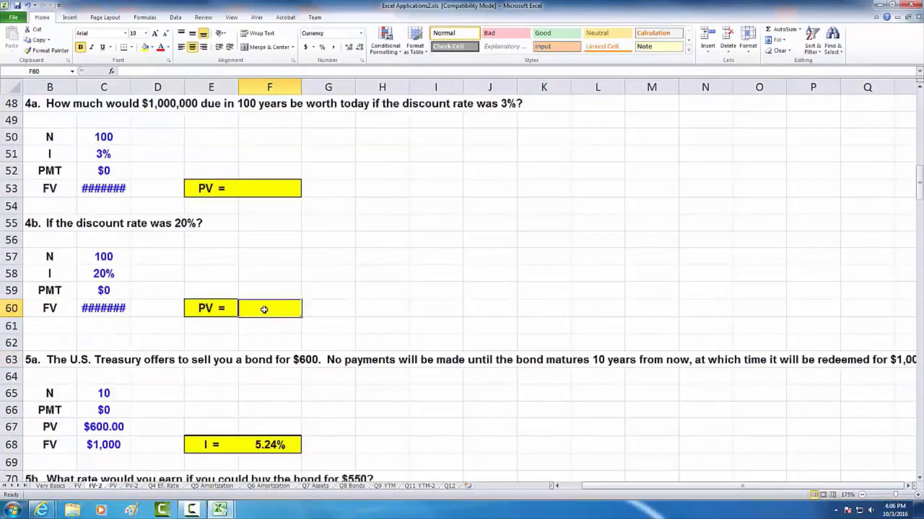
click(276, 444)
key(Delete)
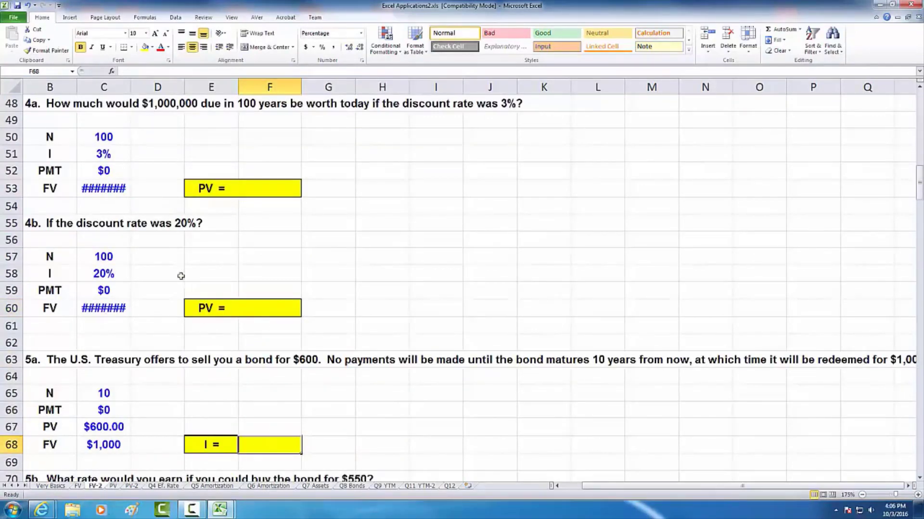
drag(130, 89, 137, 88)
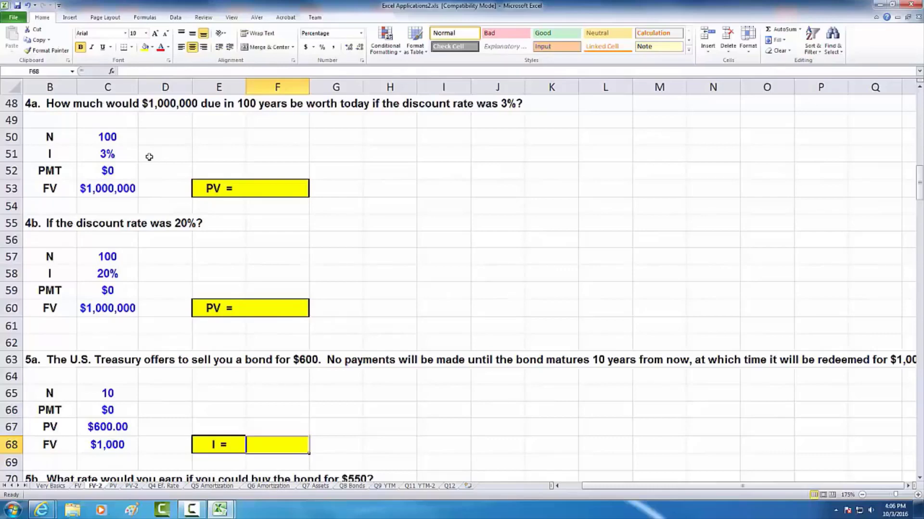
- Start a PV function formula for question 4a in F53 with C51 as the rate and C50 as the number of periods
click(277, 186)
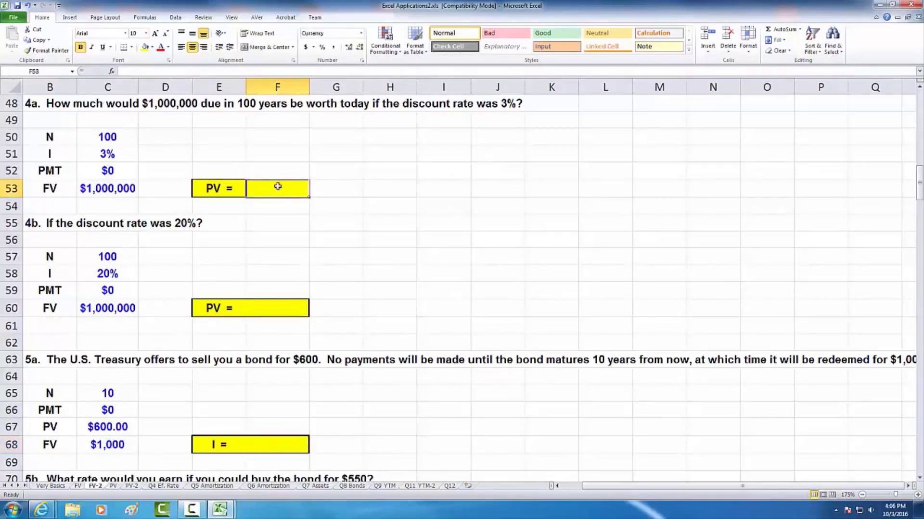
text(=pv)
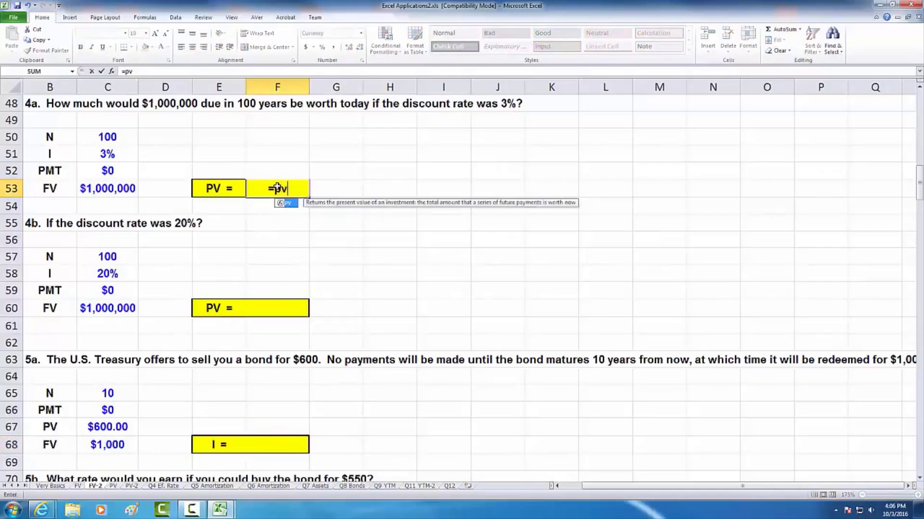
key(Tab)
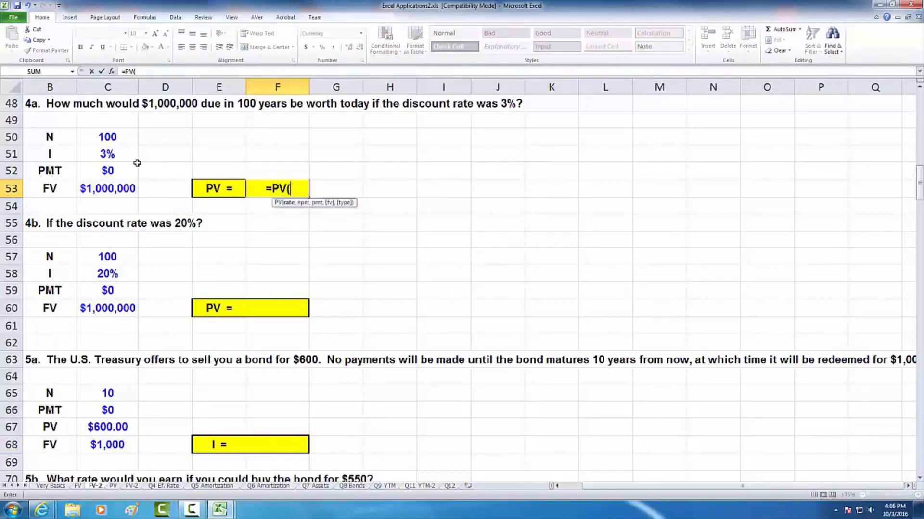
click(107, 154)
text(,)
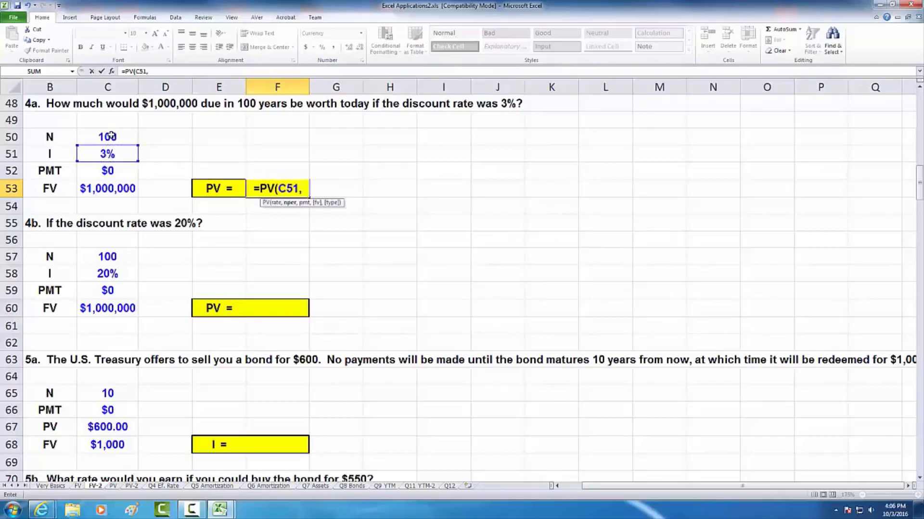
click(112, 135)
text(,)
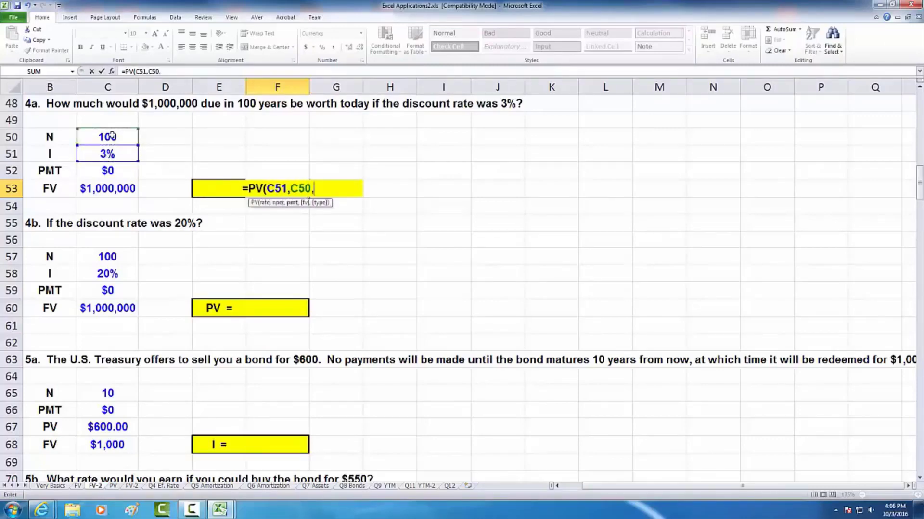
- Complete the F53 formula with payment C52 and future value C53, giving =PV(C51,C50,C52,C53)
click(116, 167)
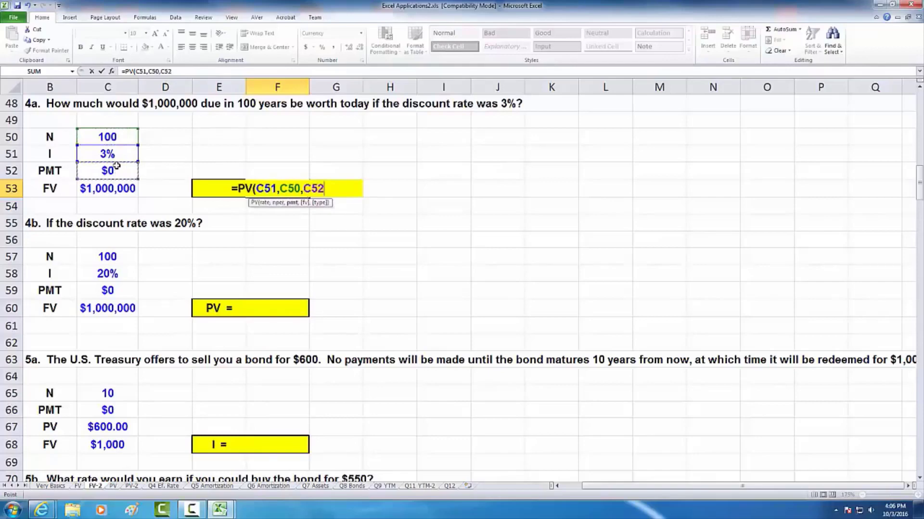
text(,)
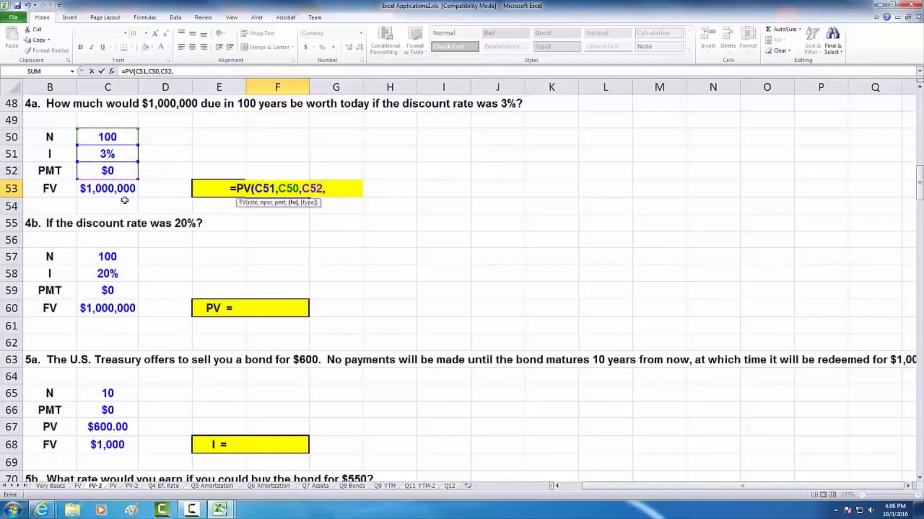
click(122, 187)
text())
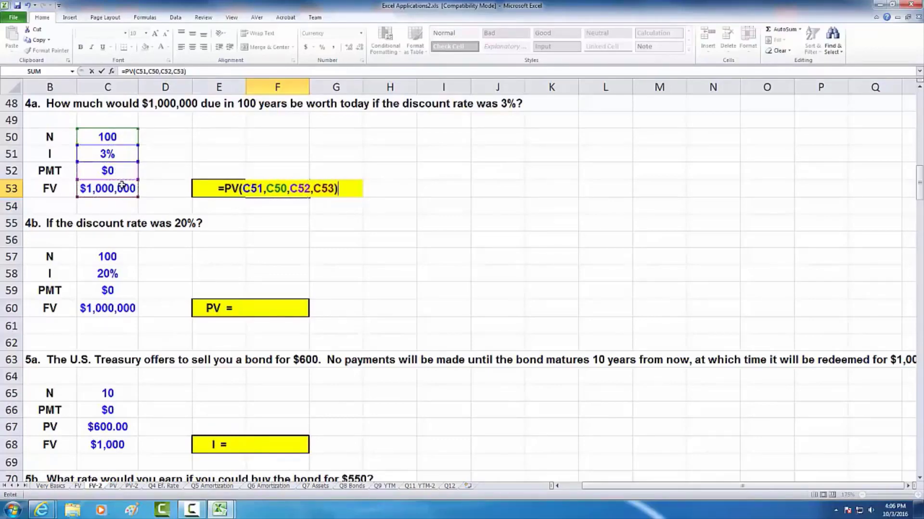
key(Return)
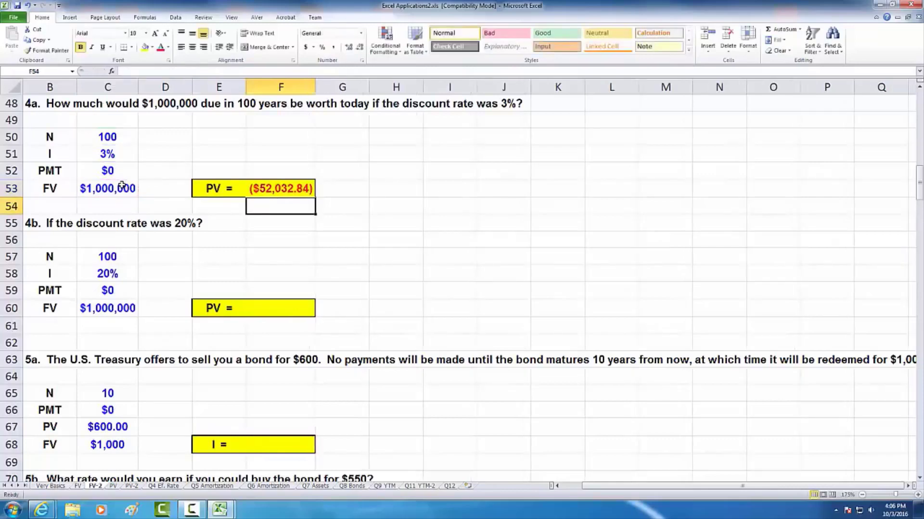
- Negate the future value argument in F53 so the formula reads =PV(C51,C50,C52,-C53)
key(Up)
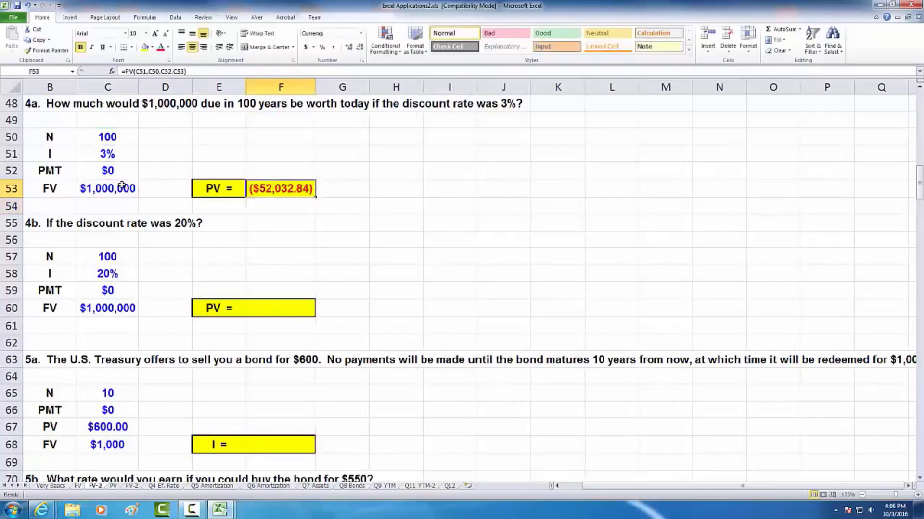
click(176, 71)
text(-)
key(Return)
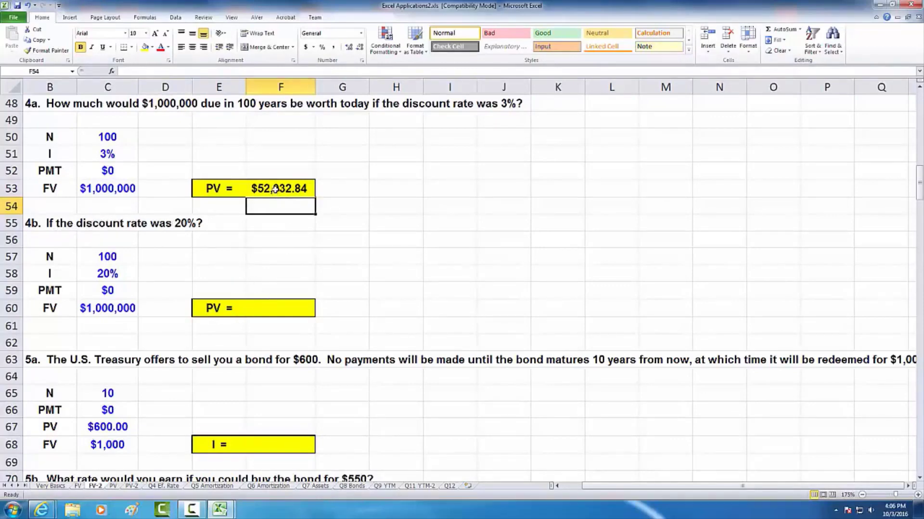
- Start a PV function formula for question 4b in F60 with C58 as the rate and C57 as the number of periods
click(265, 308)
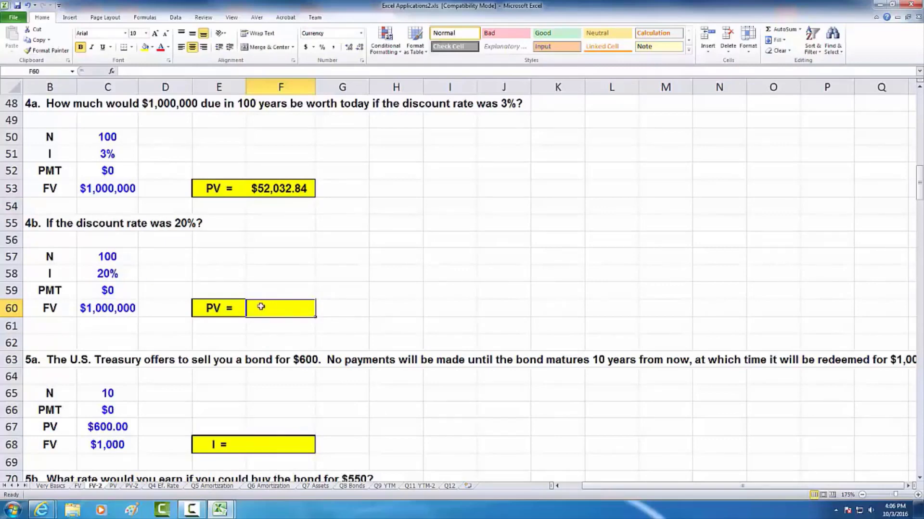
text(=-)
key(BackSpace)
key(BackSpace)
text(=pv)
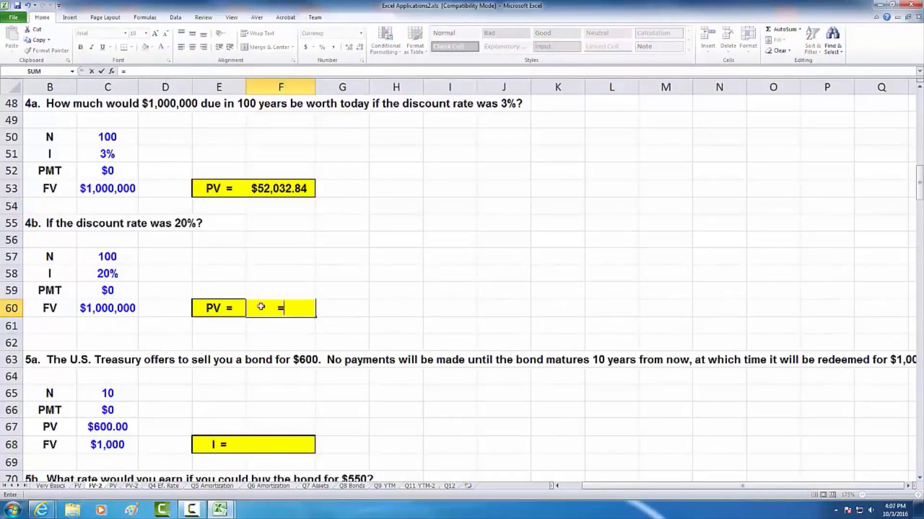
key(Tab)
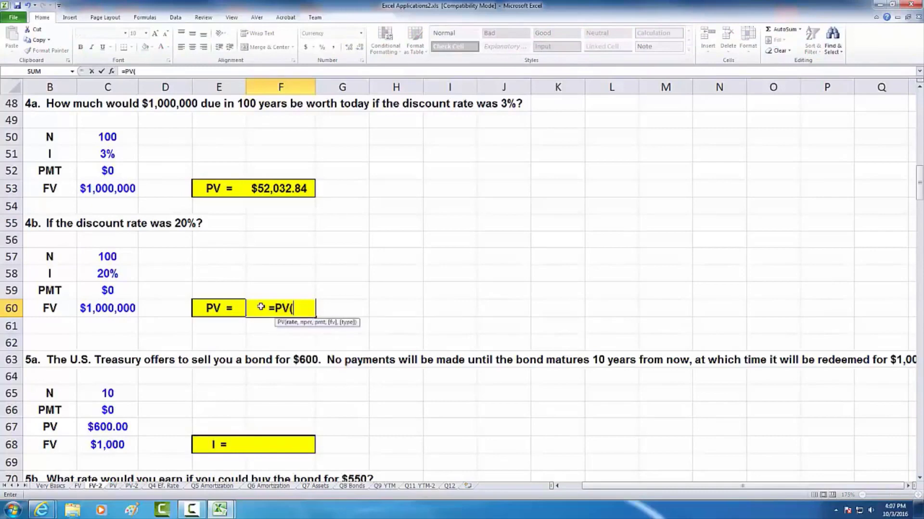
click(117, 273)
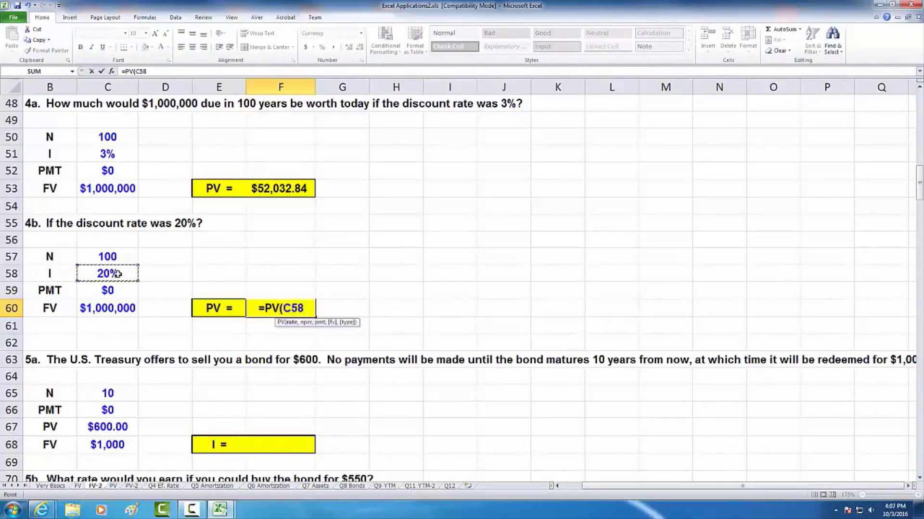
text(,)
click(98, 255)
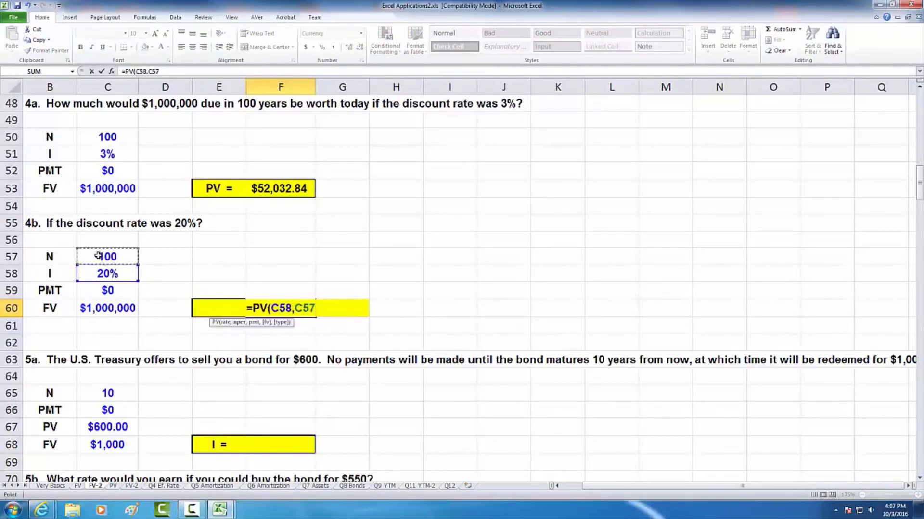
- Complete the F60 formula with a payment of 0 and negated future value C60, giving =PV(C58,C57,0,-C60)
text(,0)
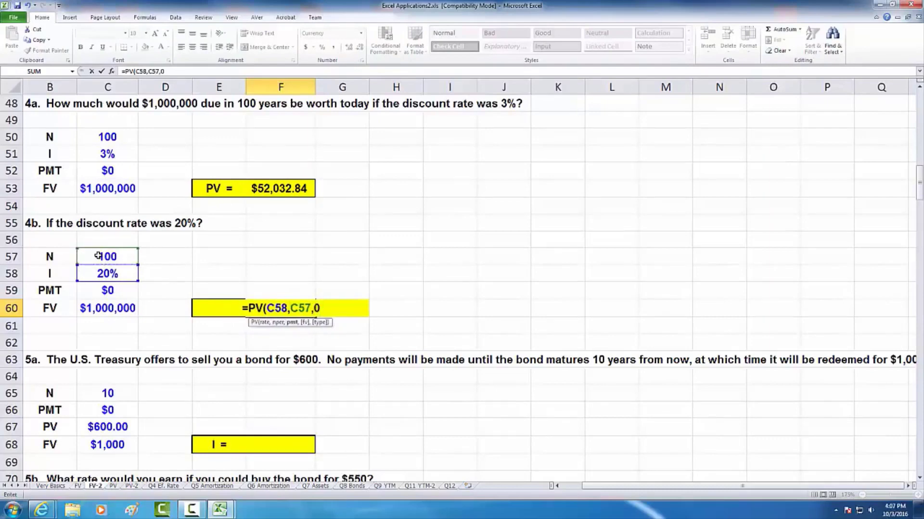
text(,)
click(98, 308)
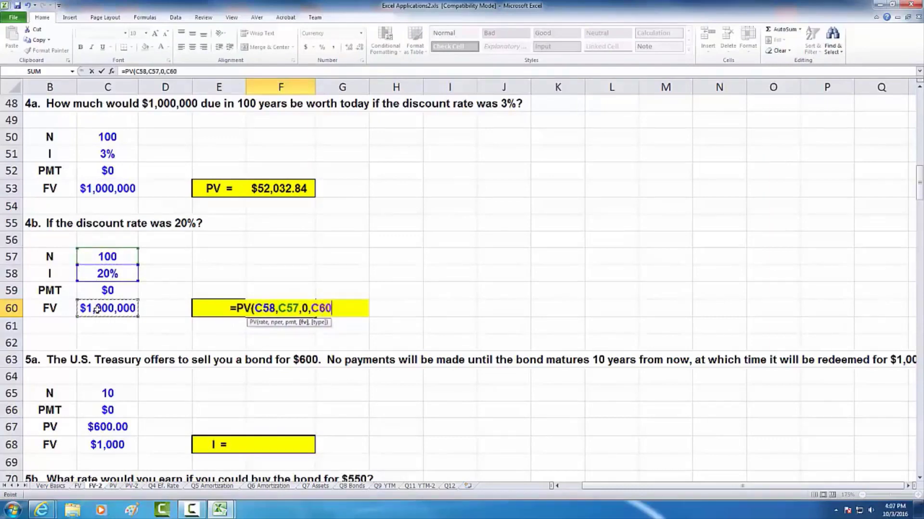
text())
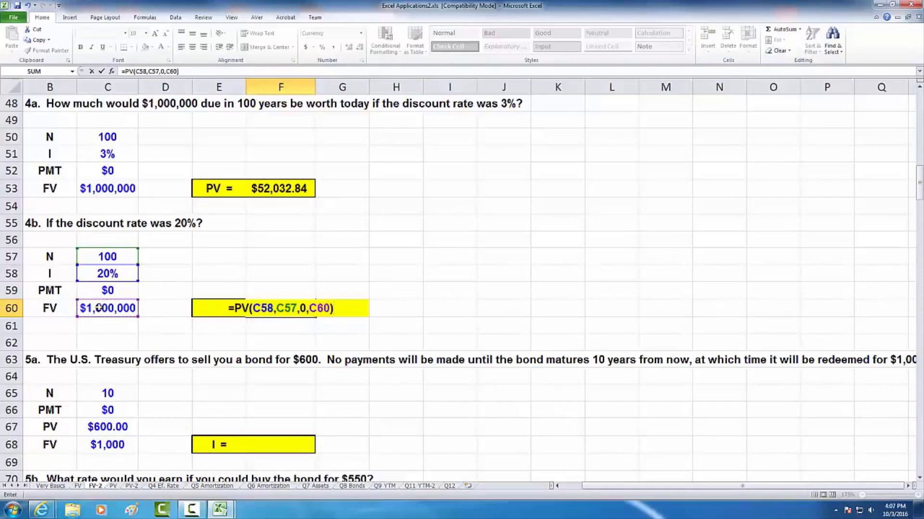
click(167, 71)
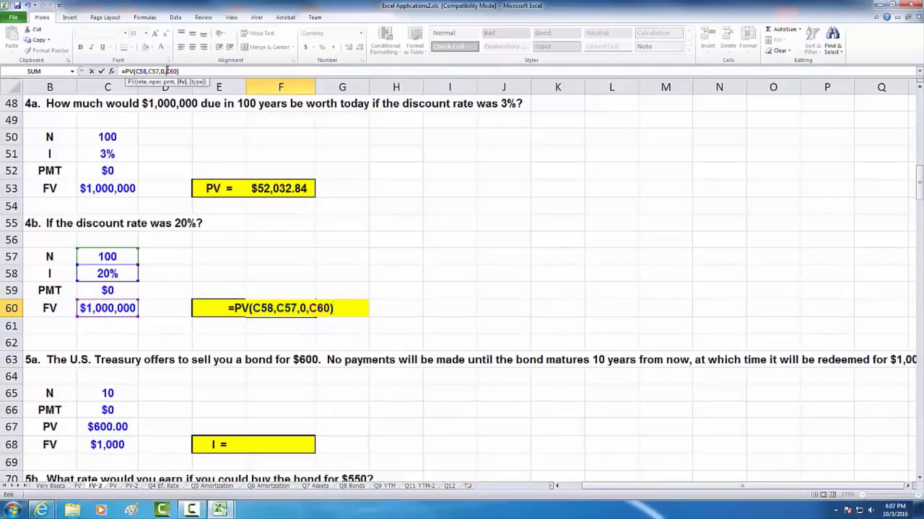
text(-)
key(Return)
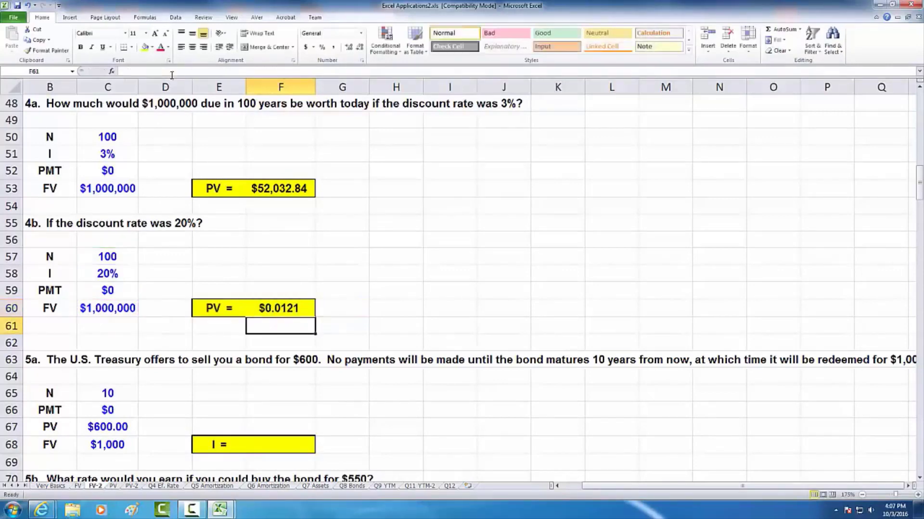
click(275, 308)
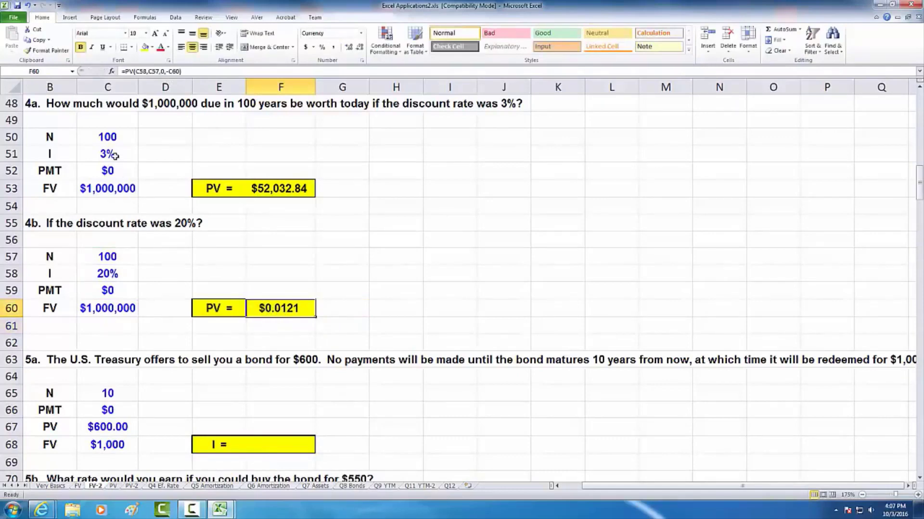